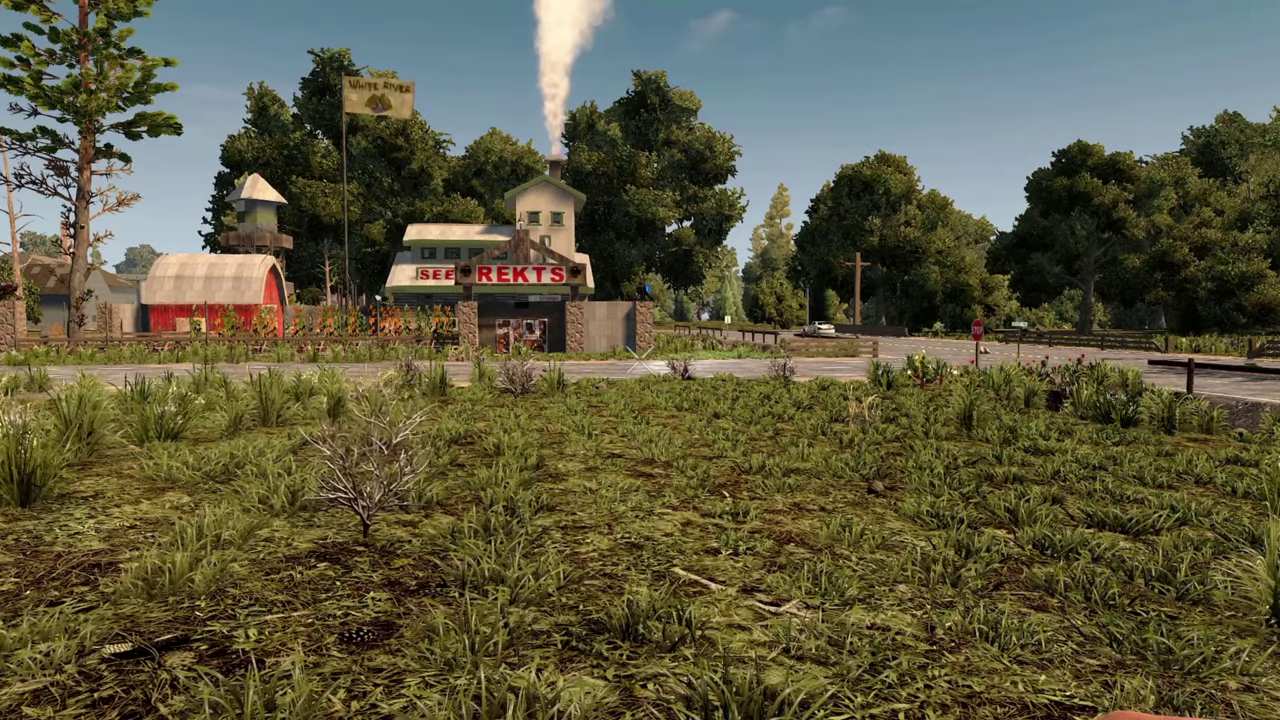
Toggle the HUD back on with F7, showing the hotbar, stats, compass and quest tracker.
key("F7")
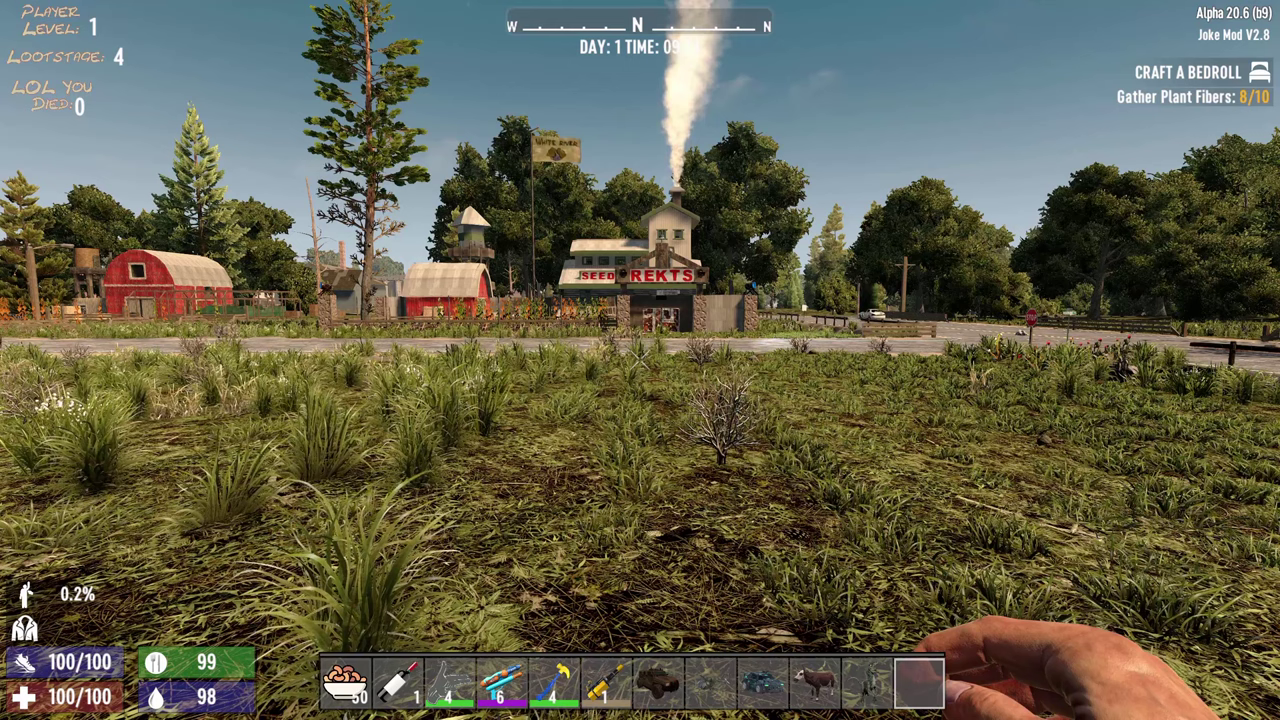
key("Tab")
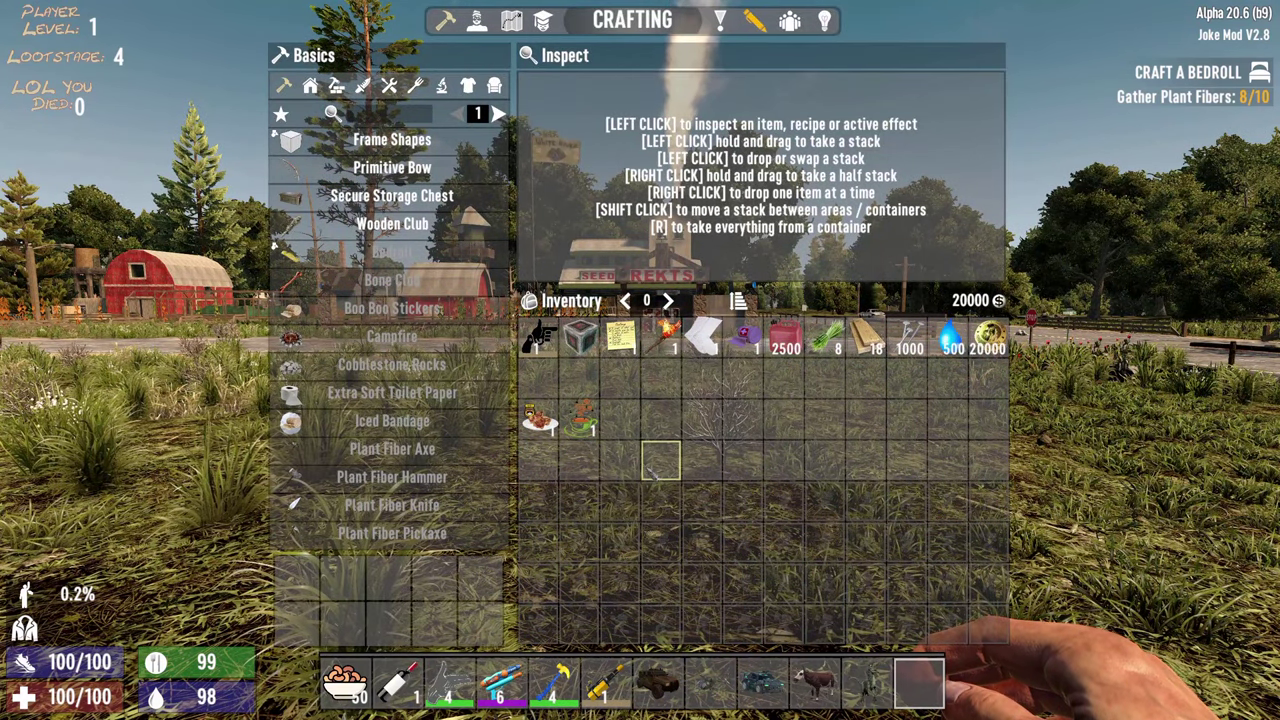
key("Tab")
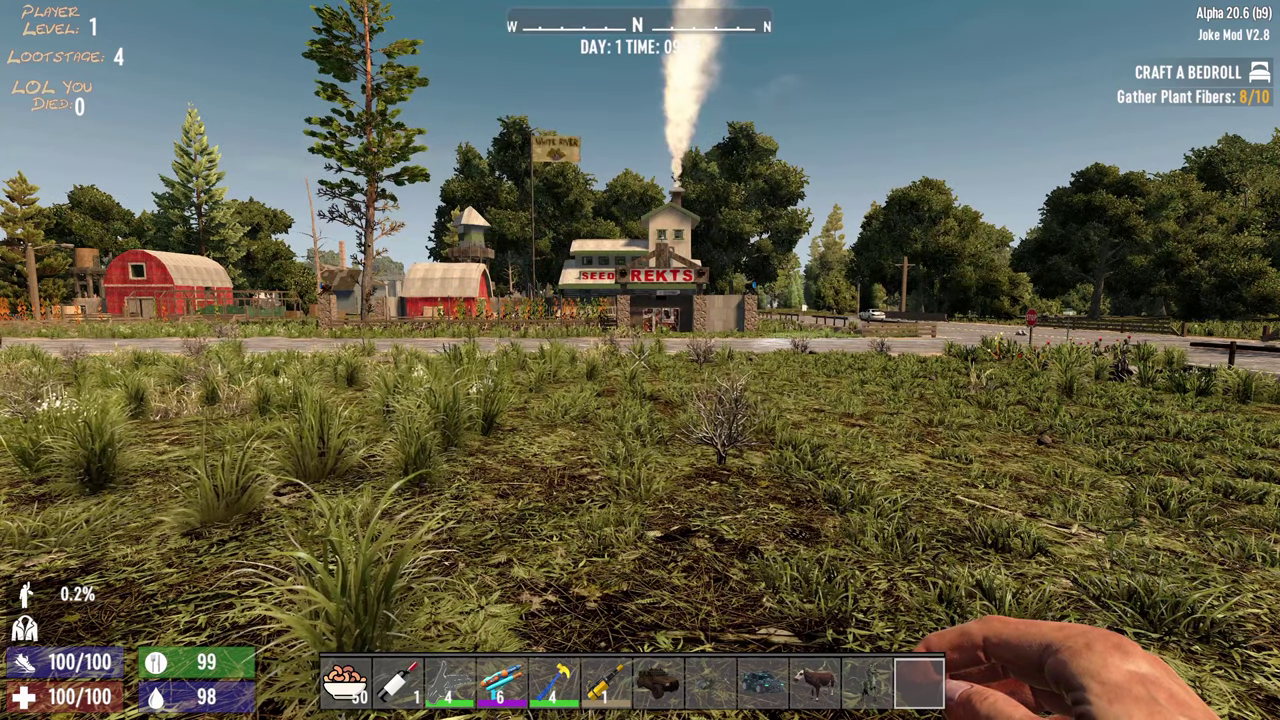
key("Tab")
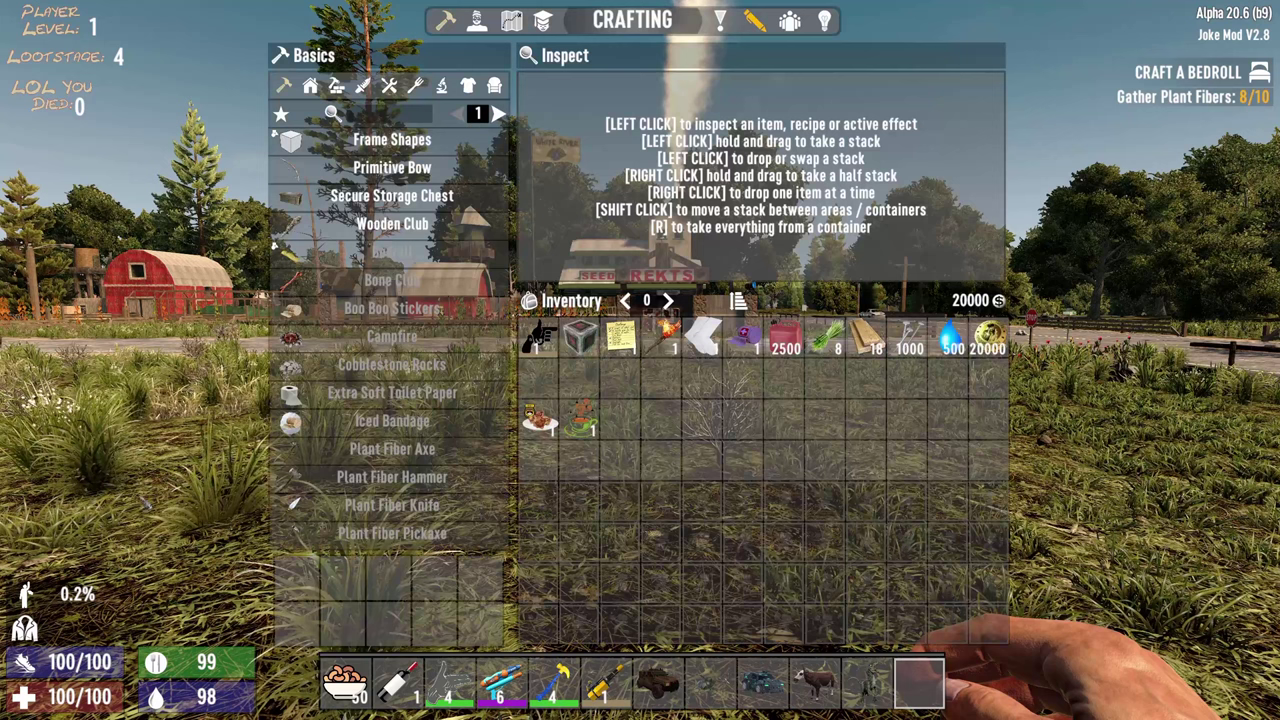
key("b")
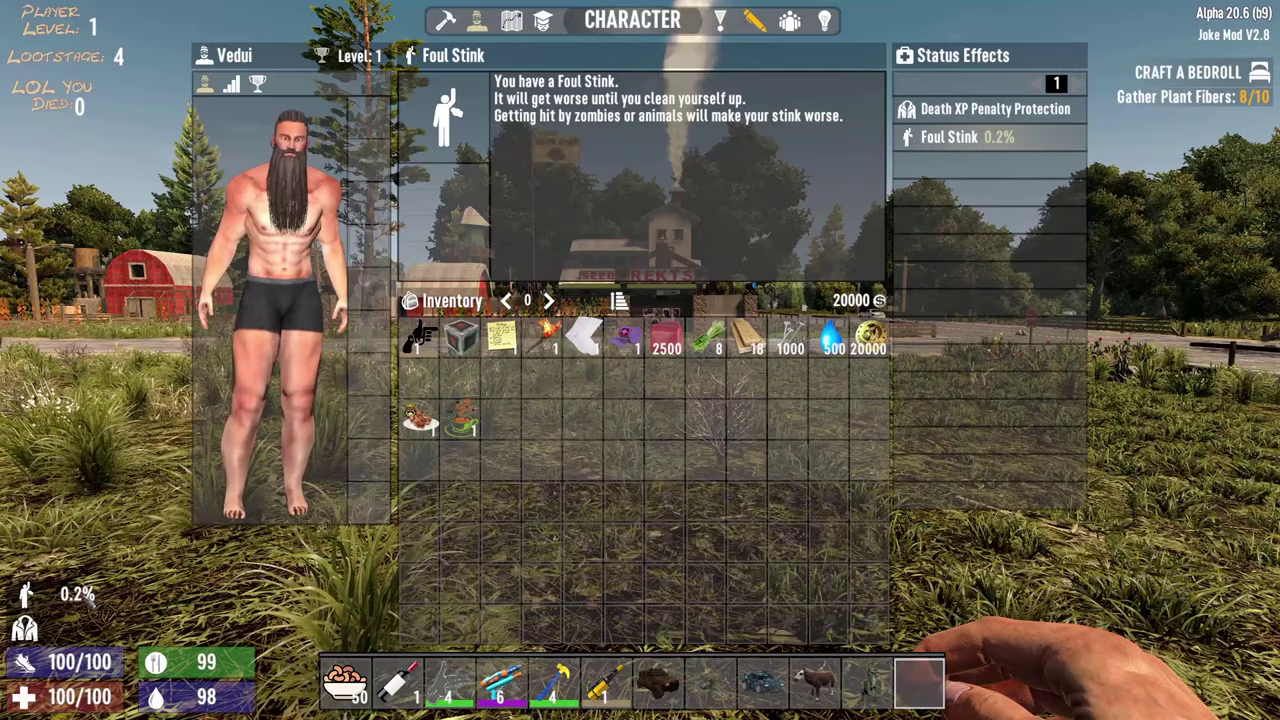
Close the character screen, approach the gummy bears, clowns, Karens and skeletons, and punch the Orange Gummy Bear.
key("Escape")
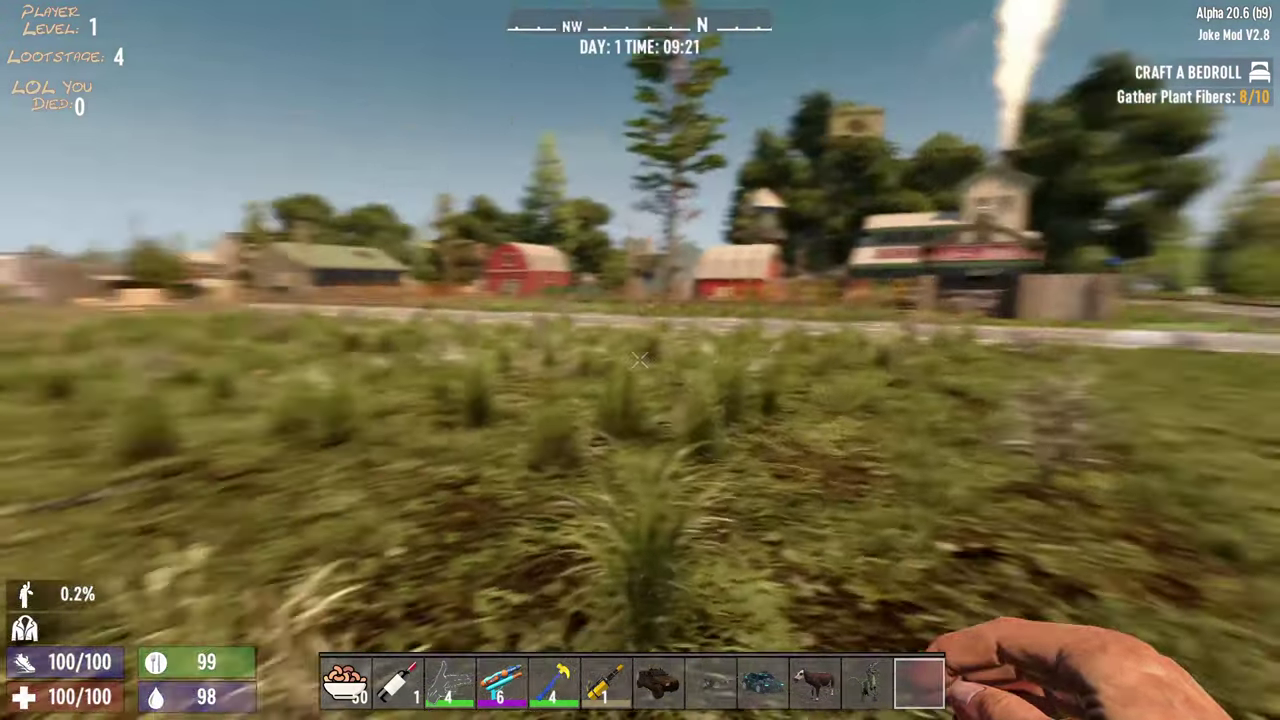
key("w")
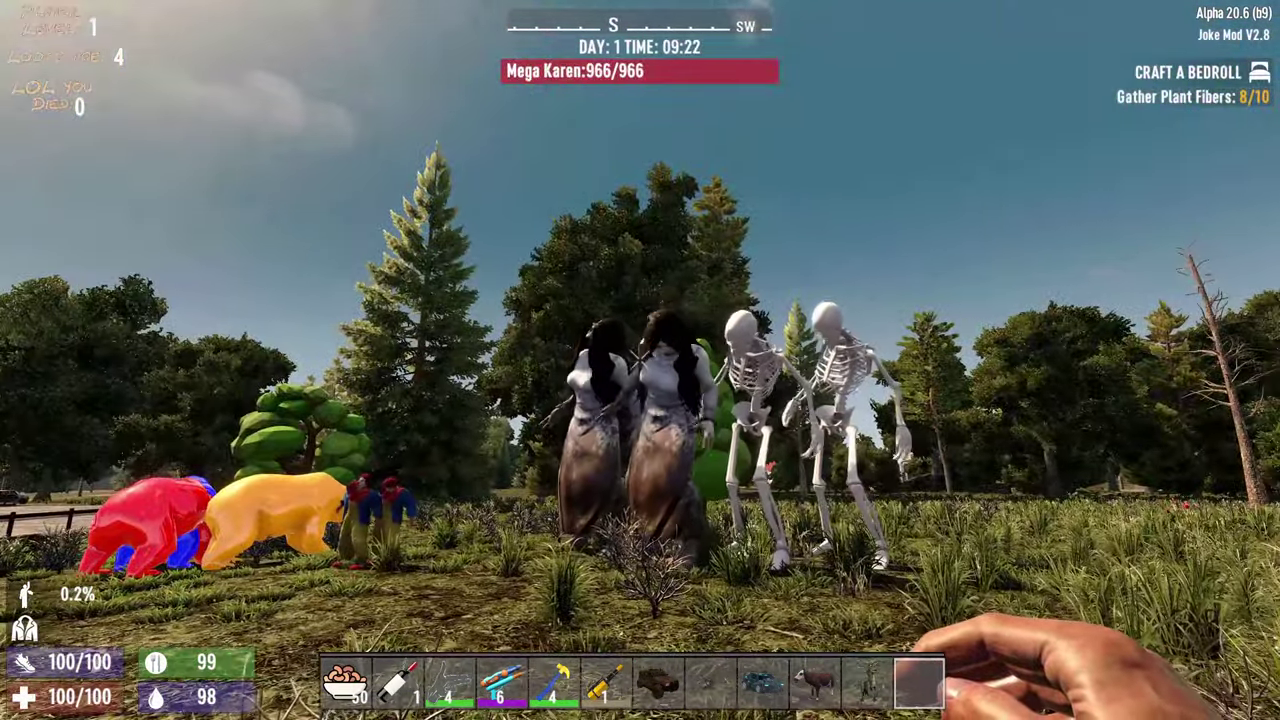
key("w")
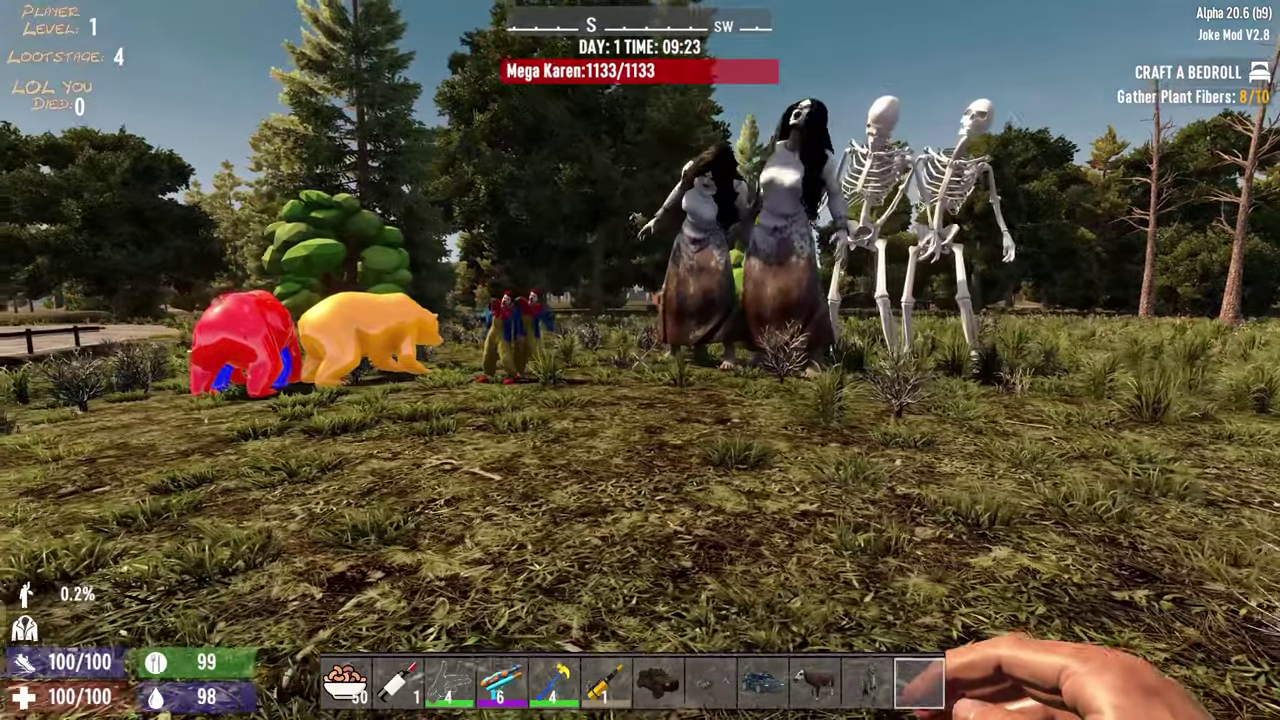
key("w")
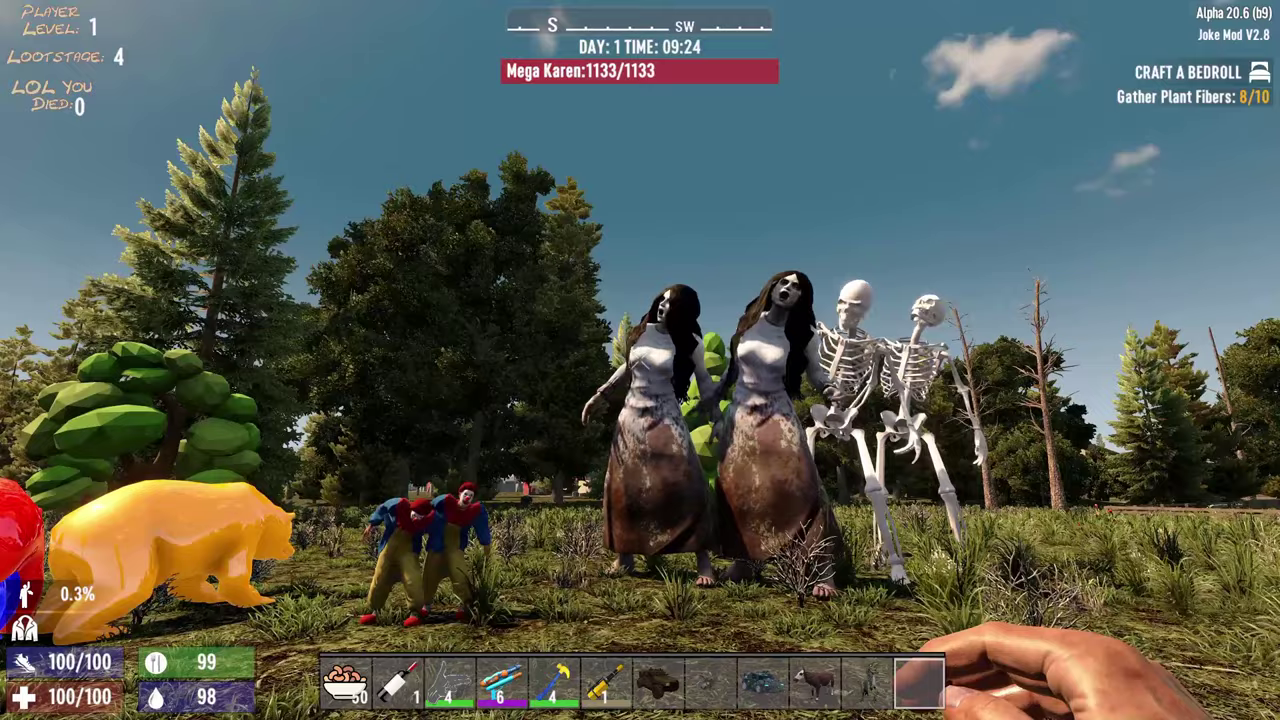
key("w")
key("w")
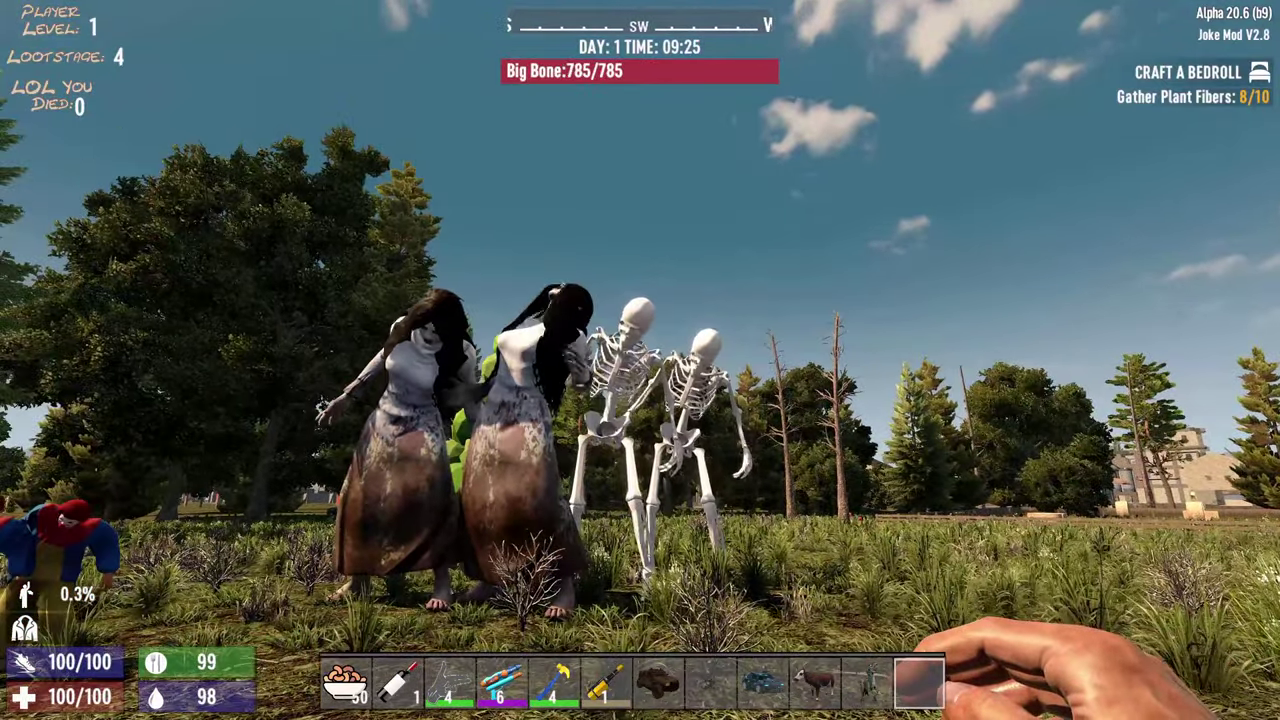
key("w")
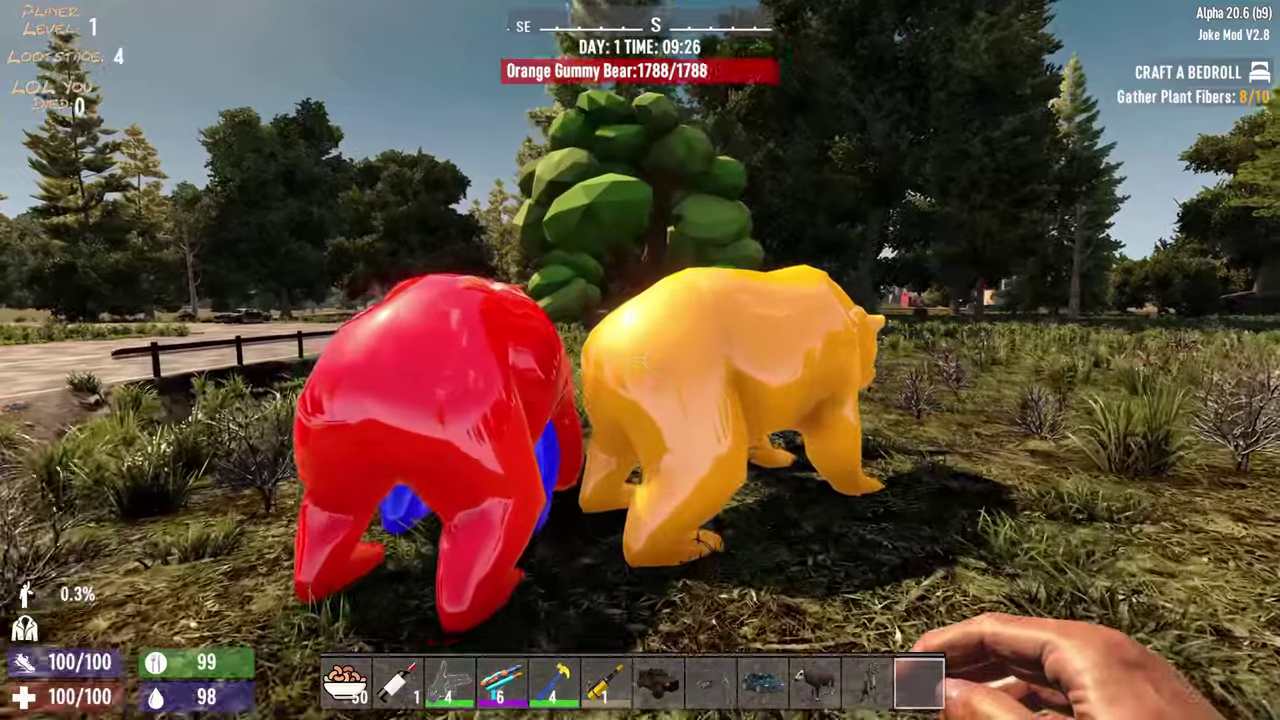
left_click(640, 360)
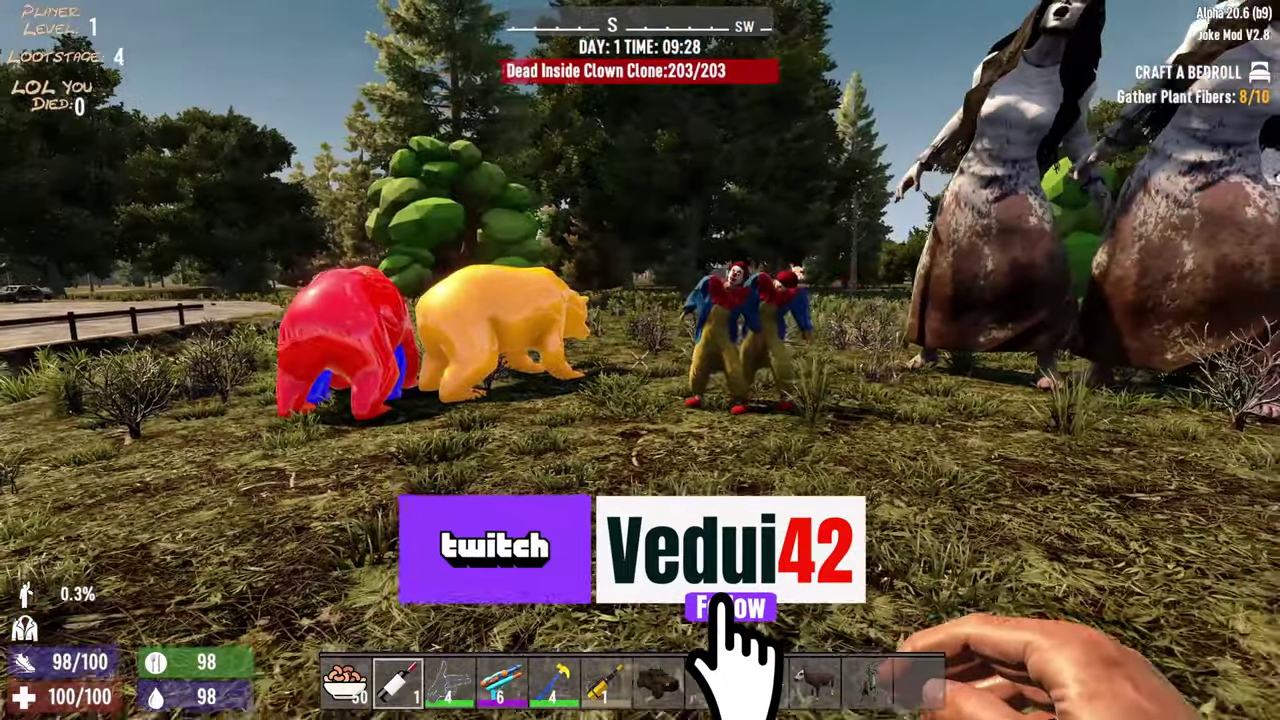
Inspect Rekts Nuts and RizCo Red Wine in the inventory, then eat one Rekts Nuts.
key("1")
key("Tab")
left_click(345, 683)
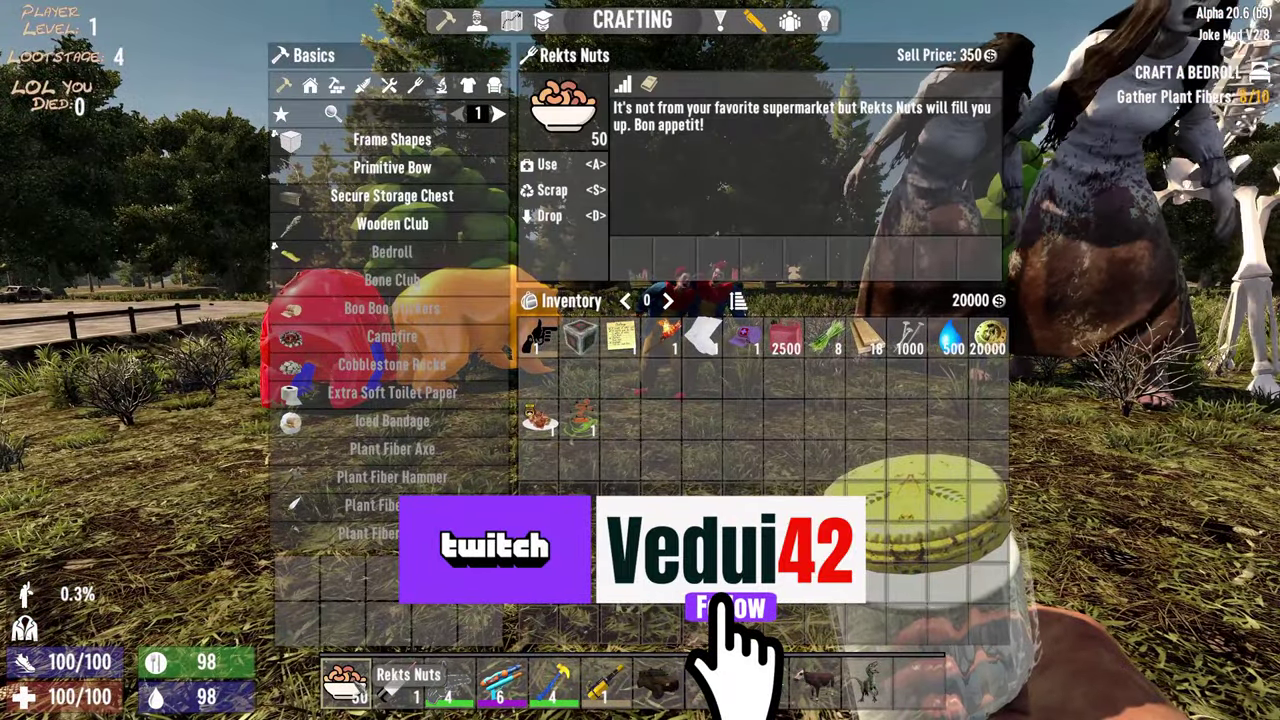
left_click(400, 688)
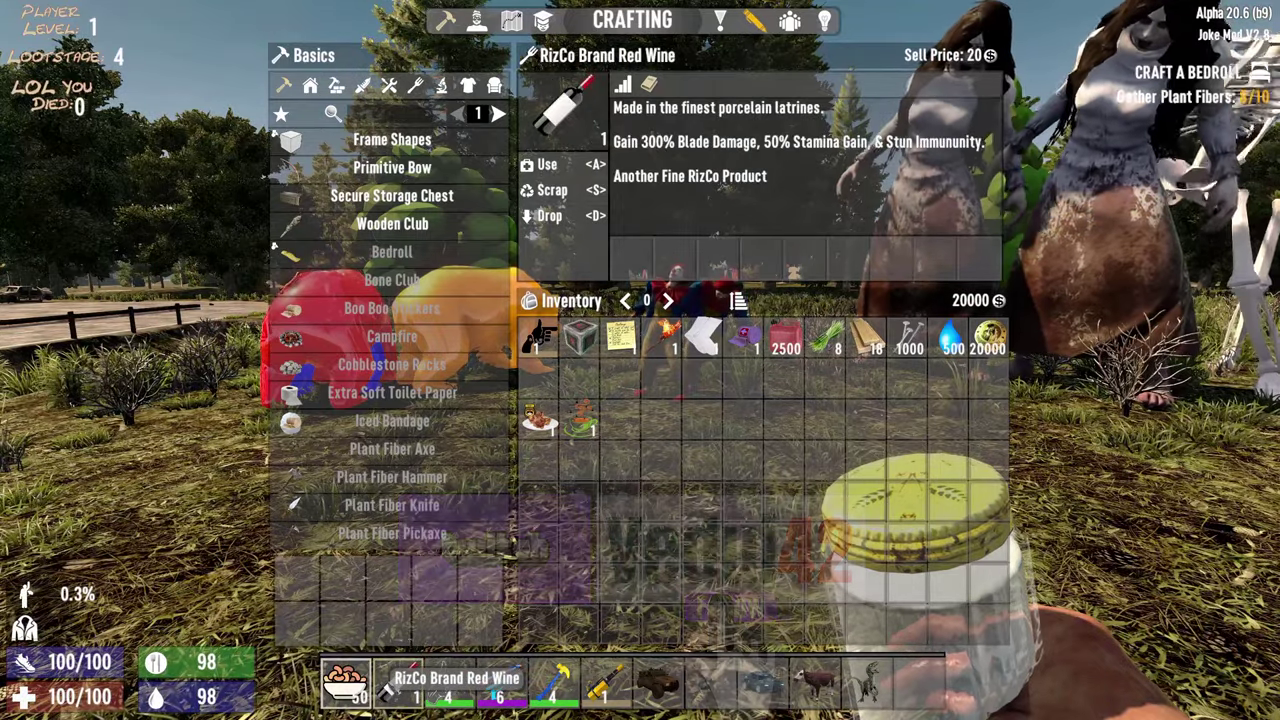
key("Tab")
key("w")
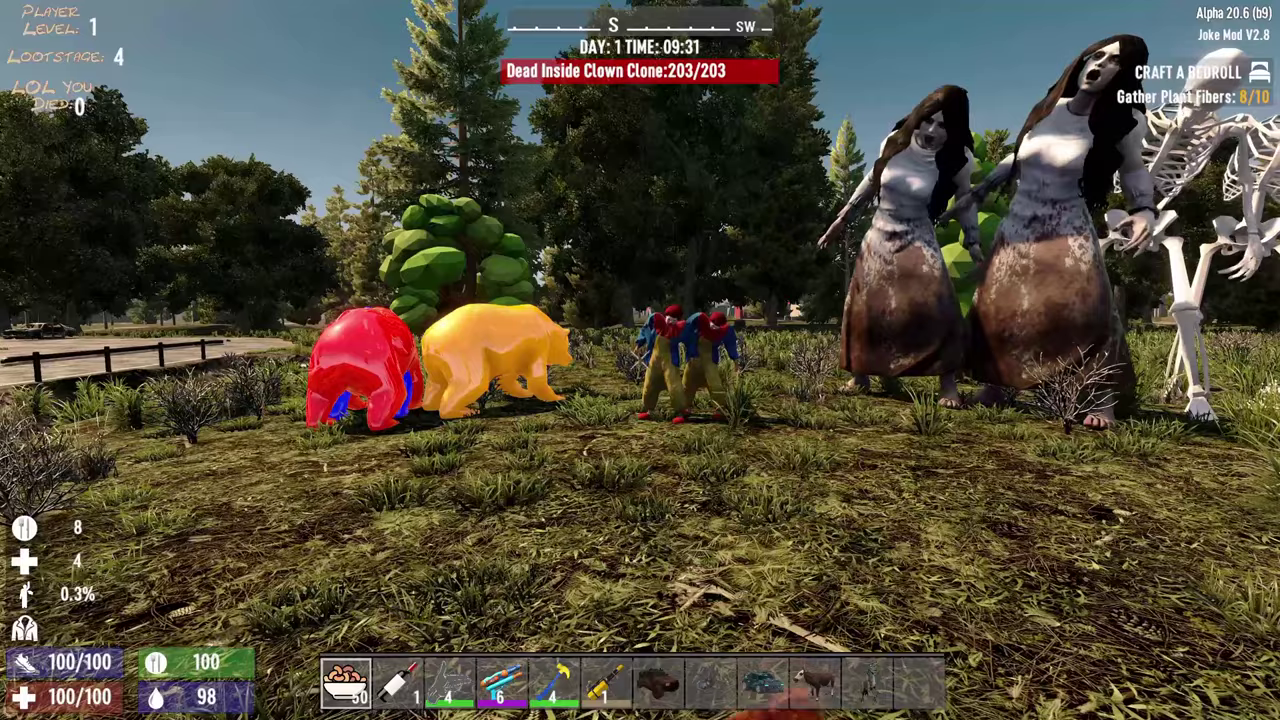
left_click(640, 360)
Equip the slot-3 gun and fire at the Surprise Boom Clown and Mega Karen while backing off.
key("3")
key("s")
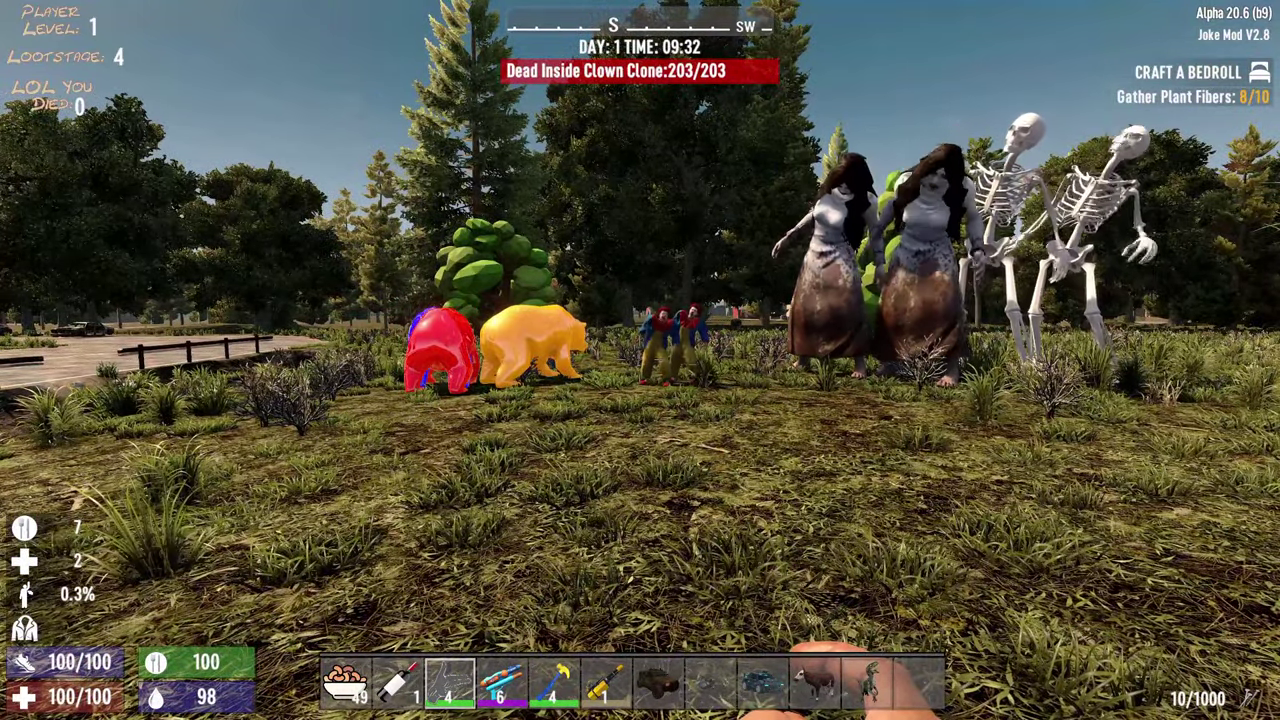
key("s")
left_click(640, 360)
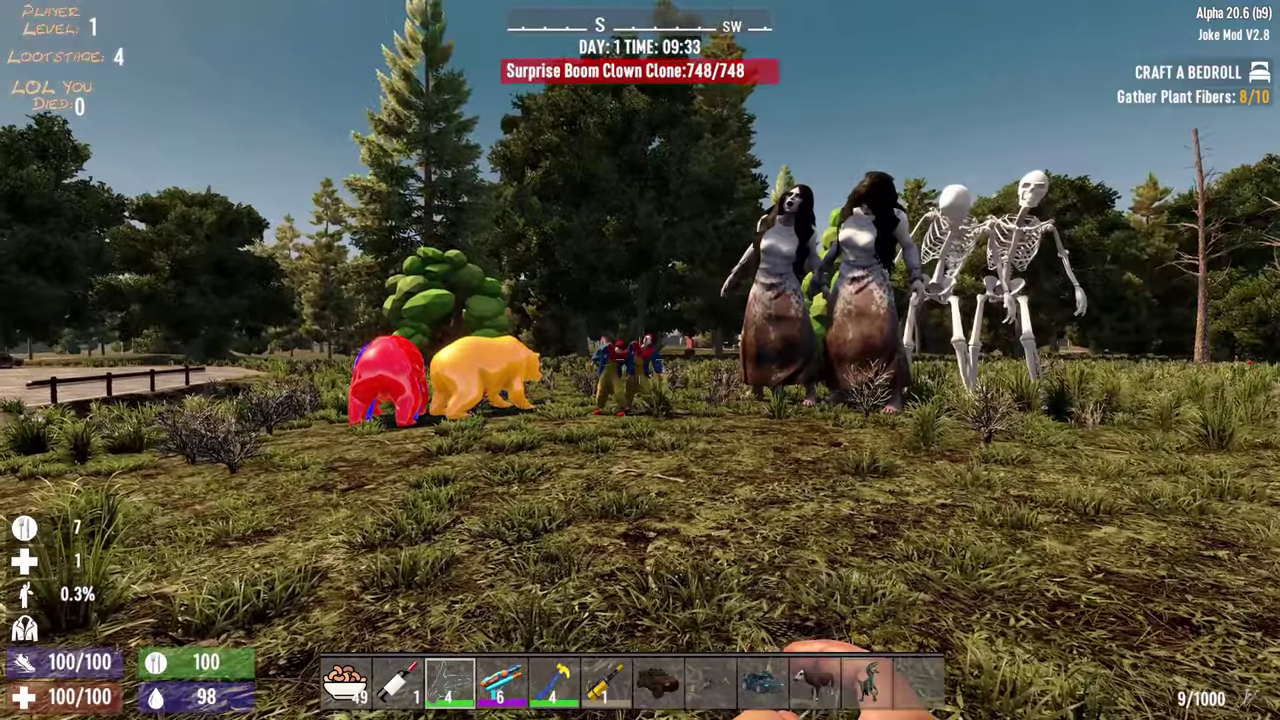
key("s")
left_click(640, 360)
left_click(640, 360)
left_click(640, 360)
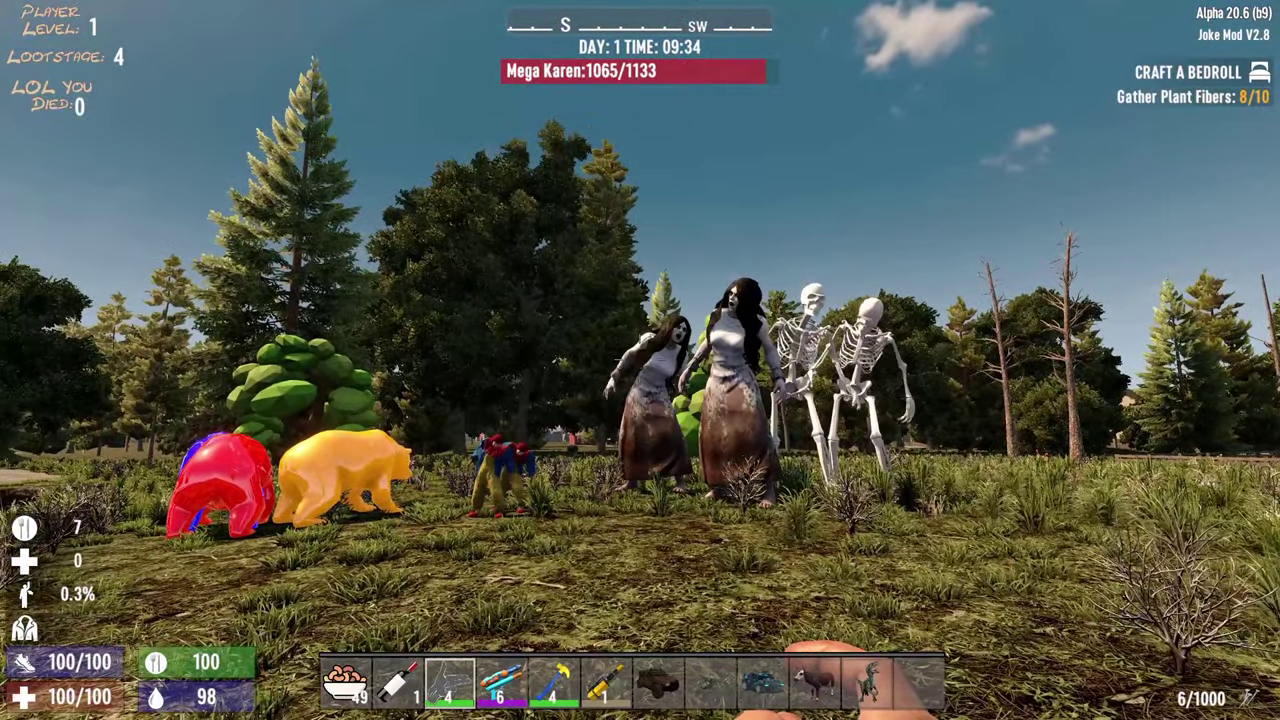
Keep retreating while shooting Big Bone, then switch to the slot-4 water gun.
key("s")
left_click(640, 360)
left_click(640, 360)
left_click(640, 360)
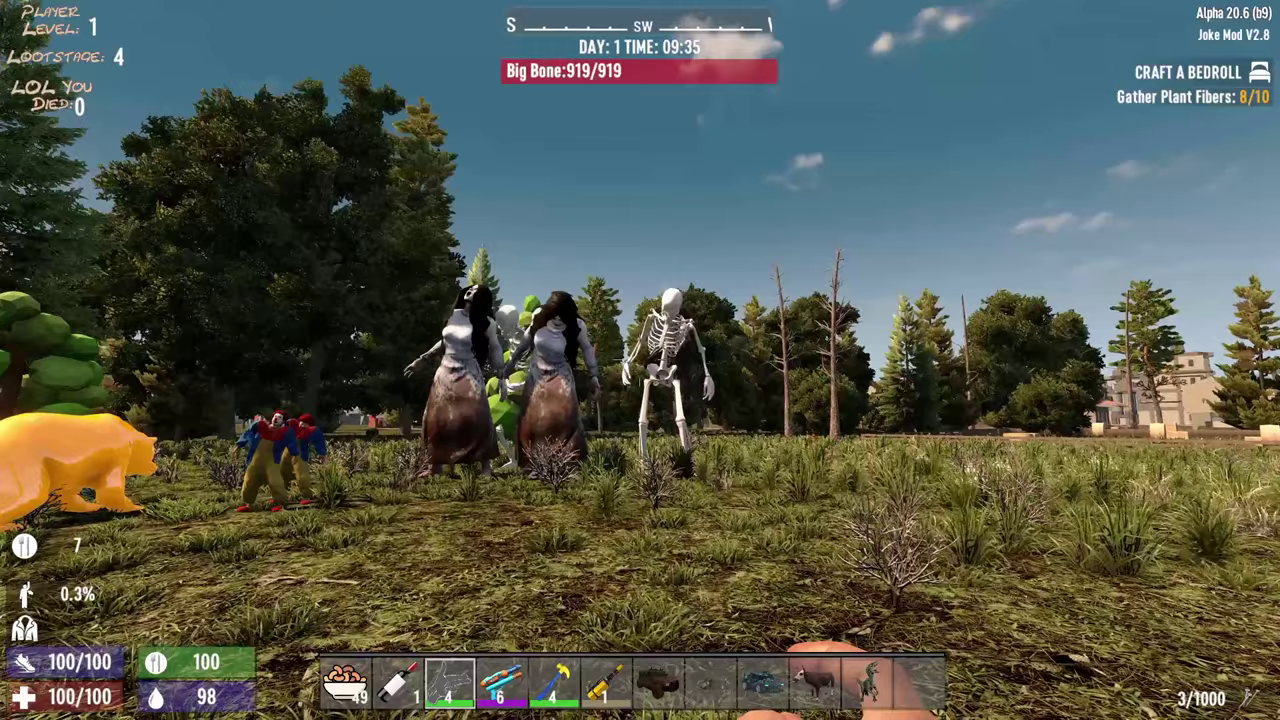
key("4")
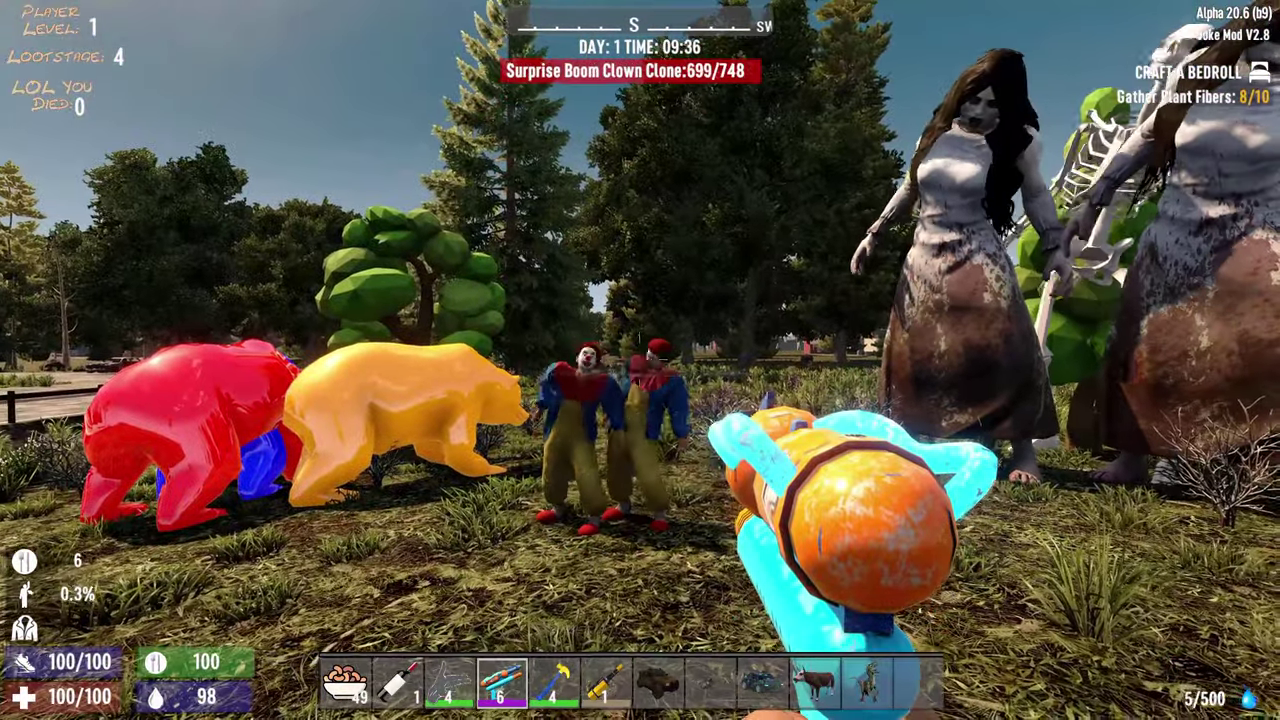
Spray the gummy bears with the water gun, swap to the toy hammer, then fire the minigun at the skeletons.
left_click(640, 360)
left_click(640, 360)
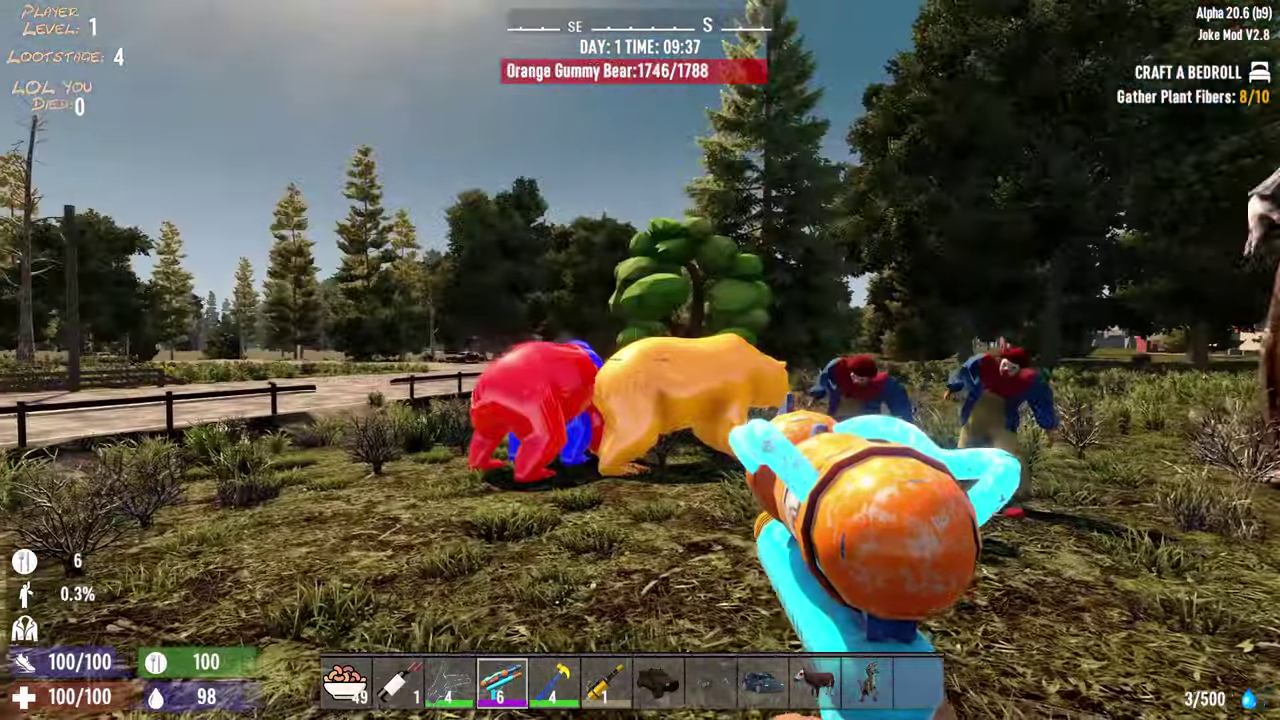
key("5")
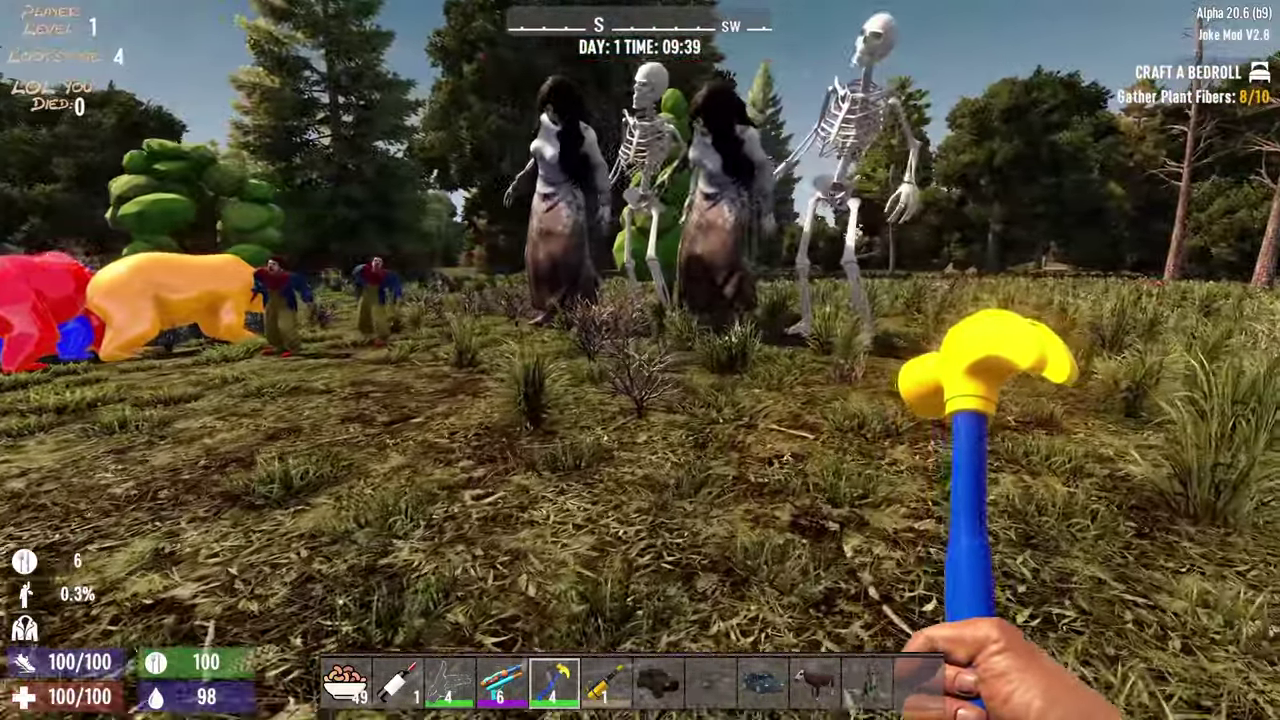
key("6")
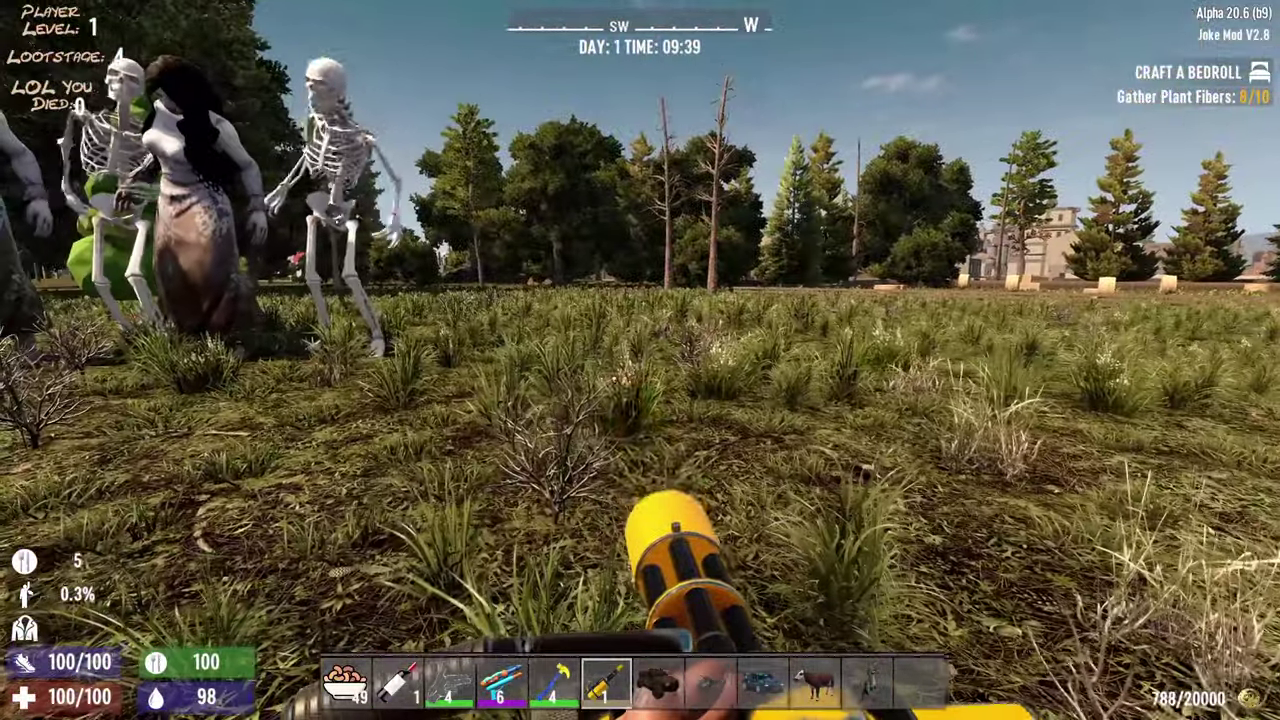
left_click(640, 360)
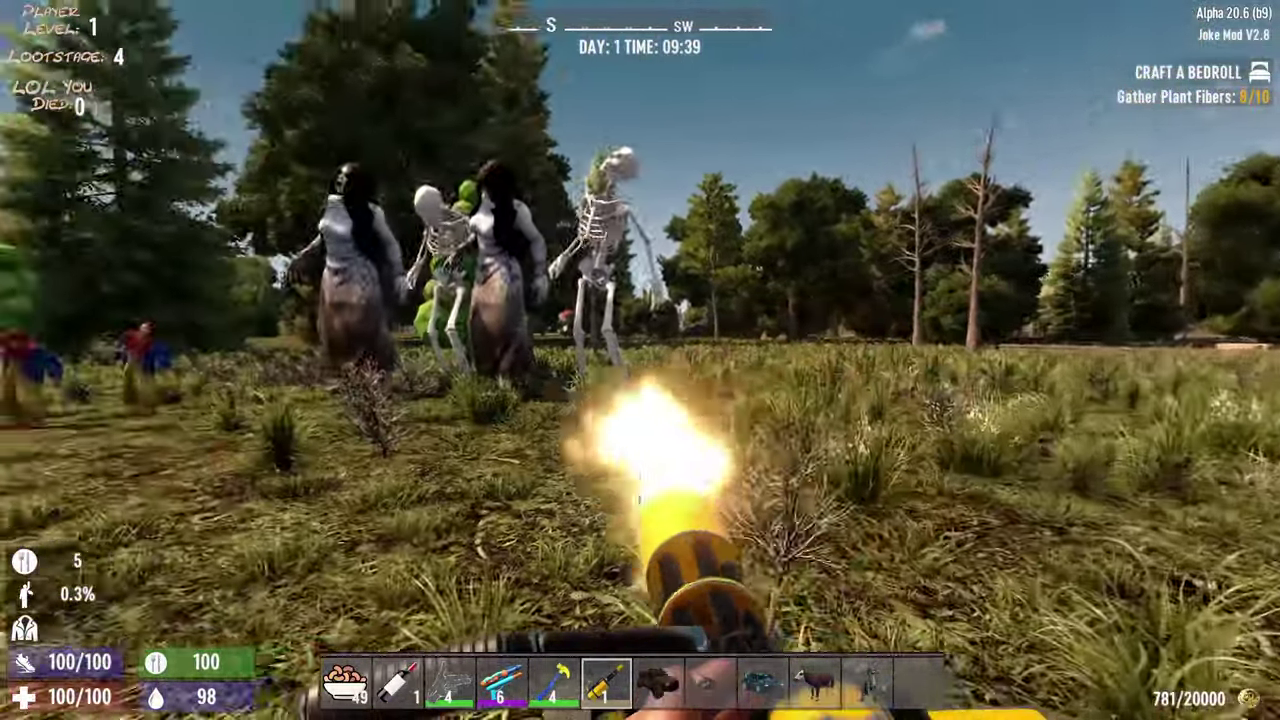
left_click_drag(640, 360, 640, 360)
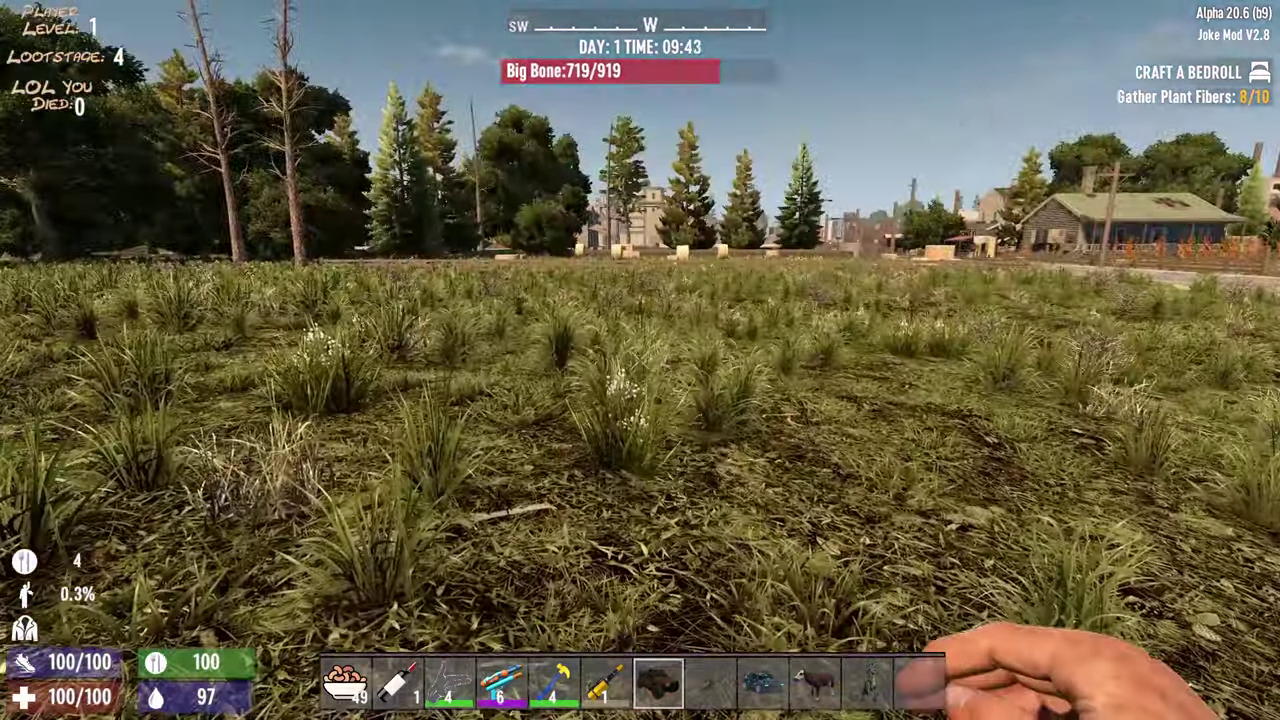
Place the RizCo Police APC on the grass, drive it across the field and get out.
right_click(640, 360)
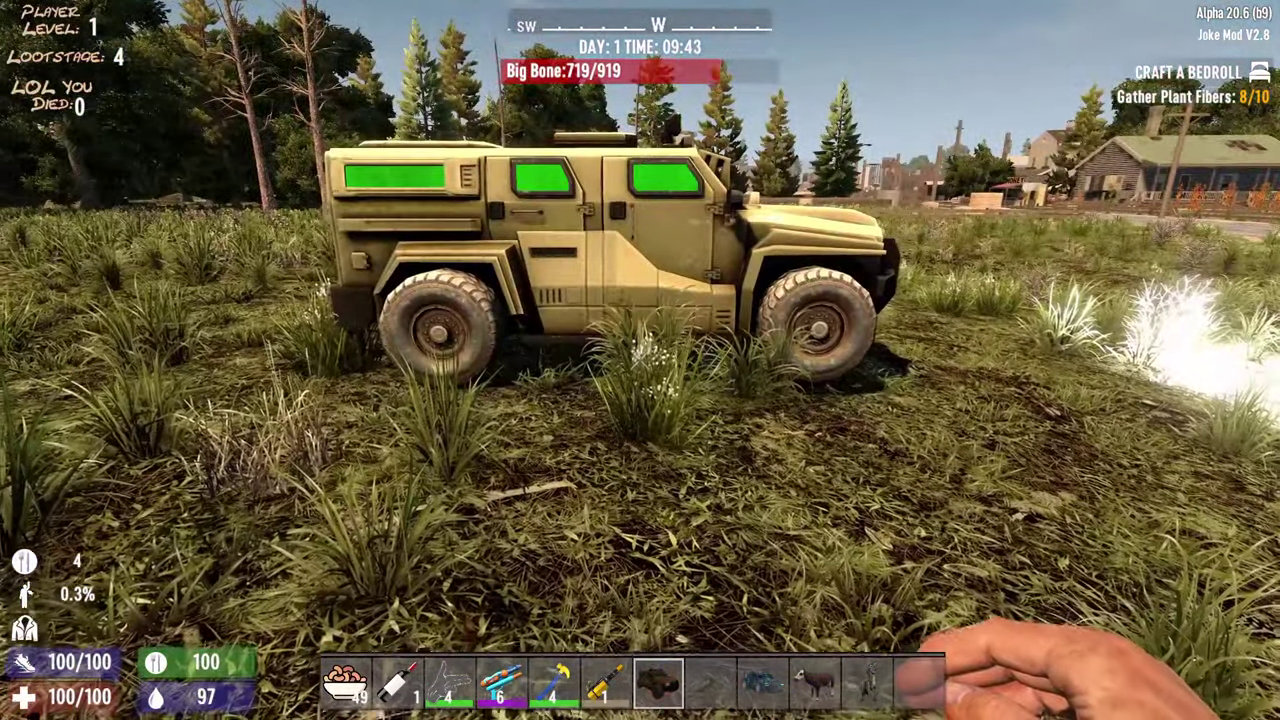
key("s")
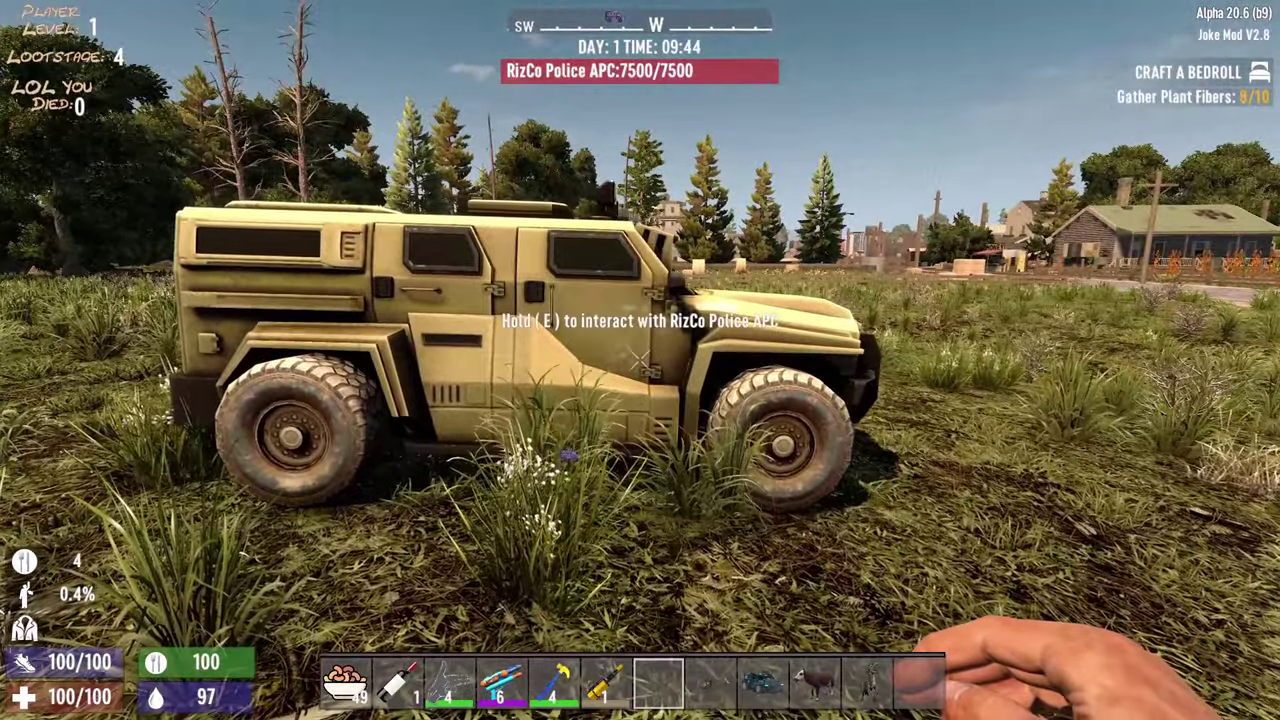
key("w")
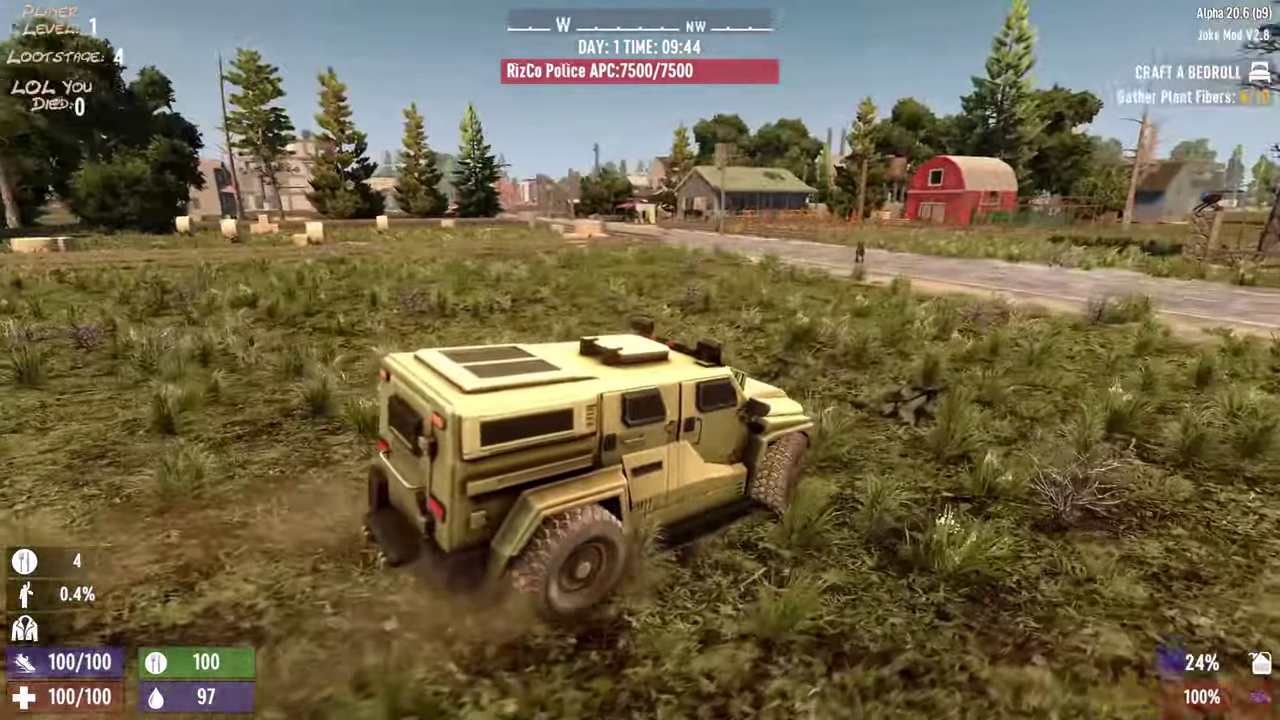
key("e")
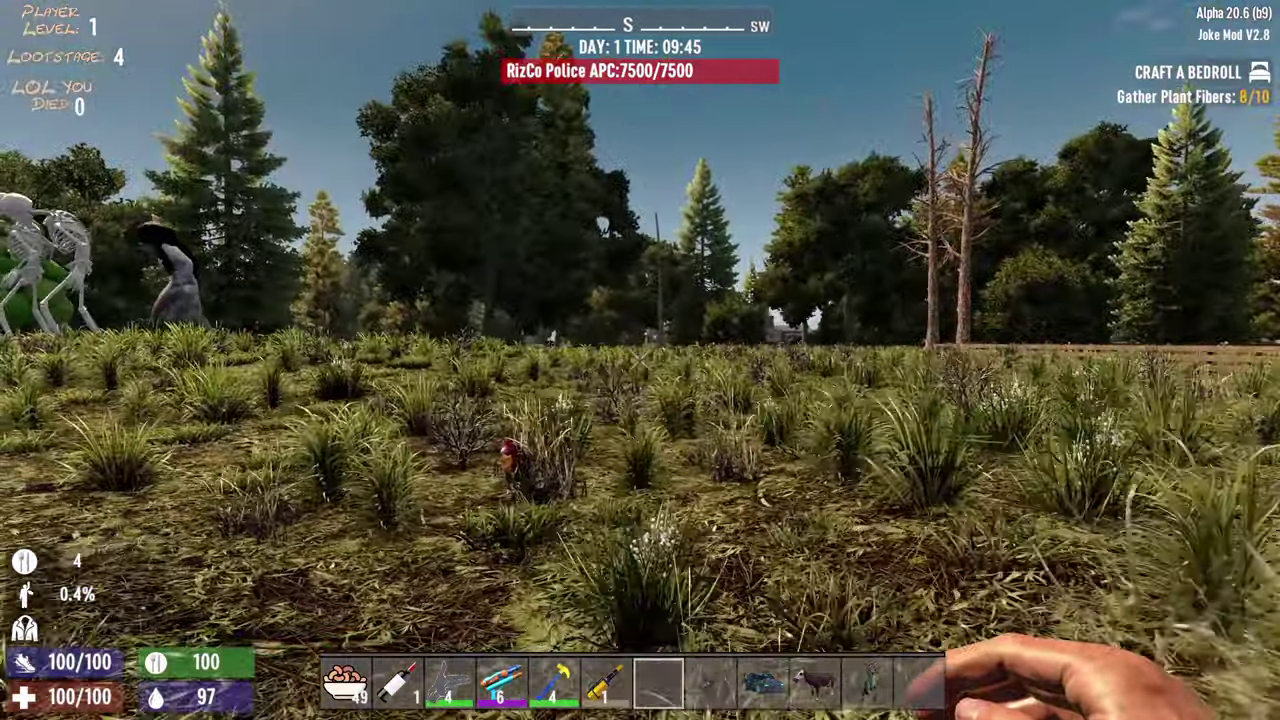
Place the RizCo Whirly Bird helicopter from slot 8, climb in, then climb back out.
key("8")
right_click(640, 360)
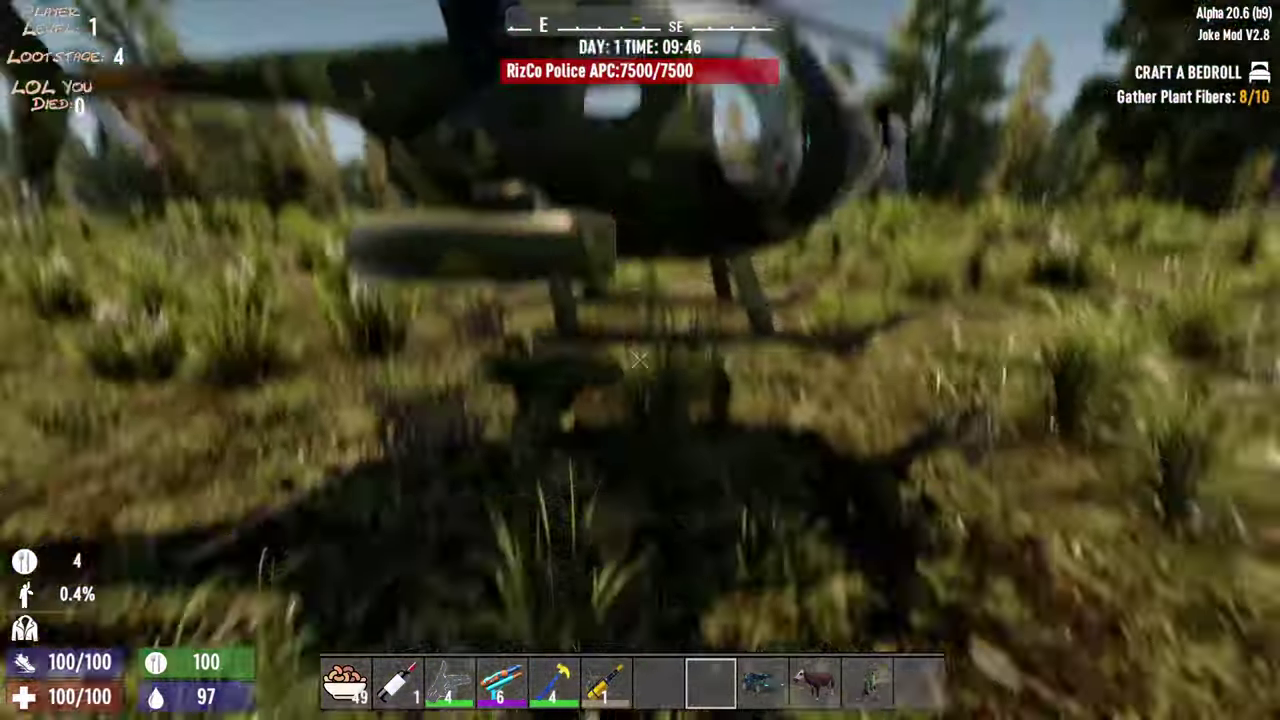
key("e")
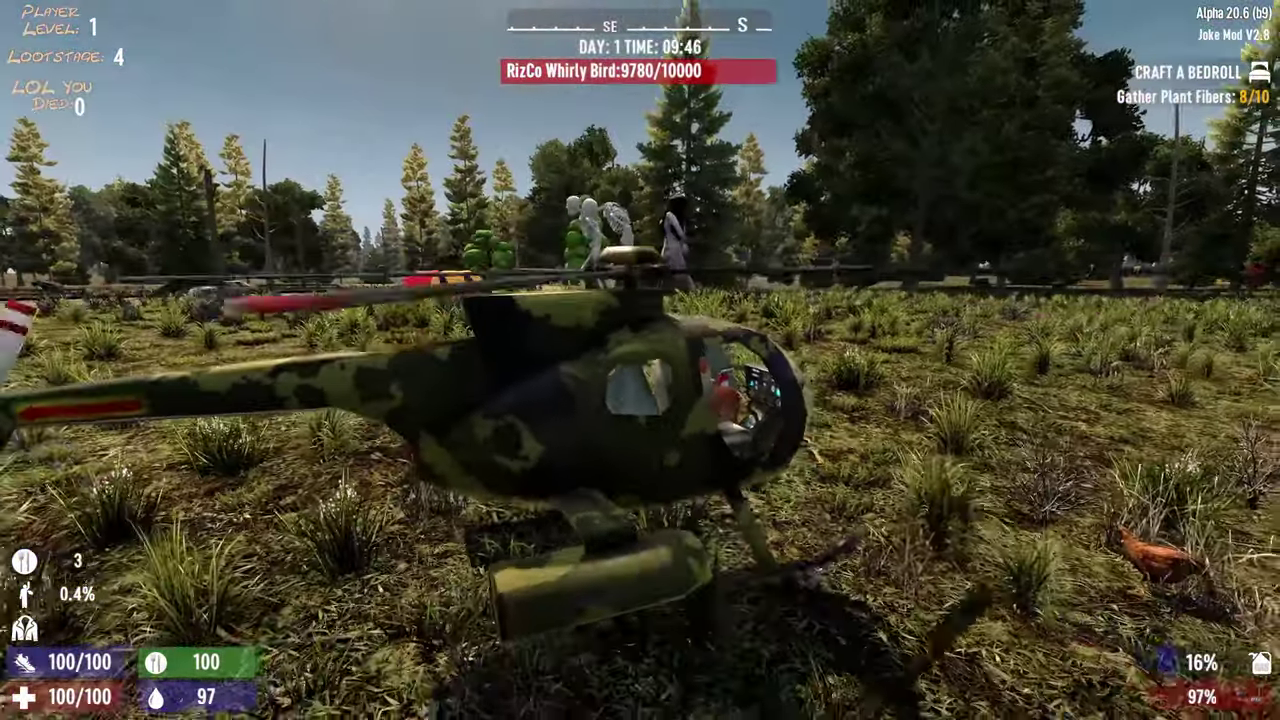
key("e")
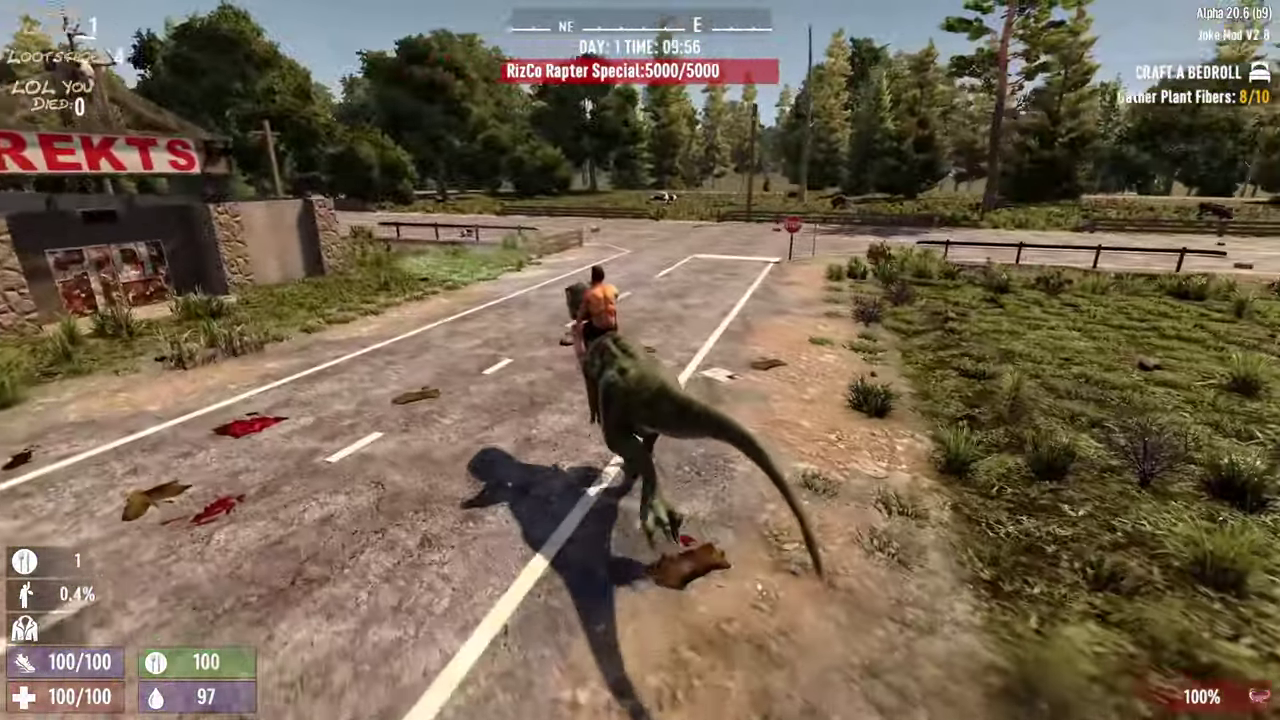
Ride the raptor past the stop sign onto the road, dismount and sprint toward the bears and skeletons.
key("w")
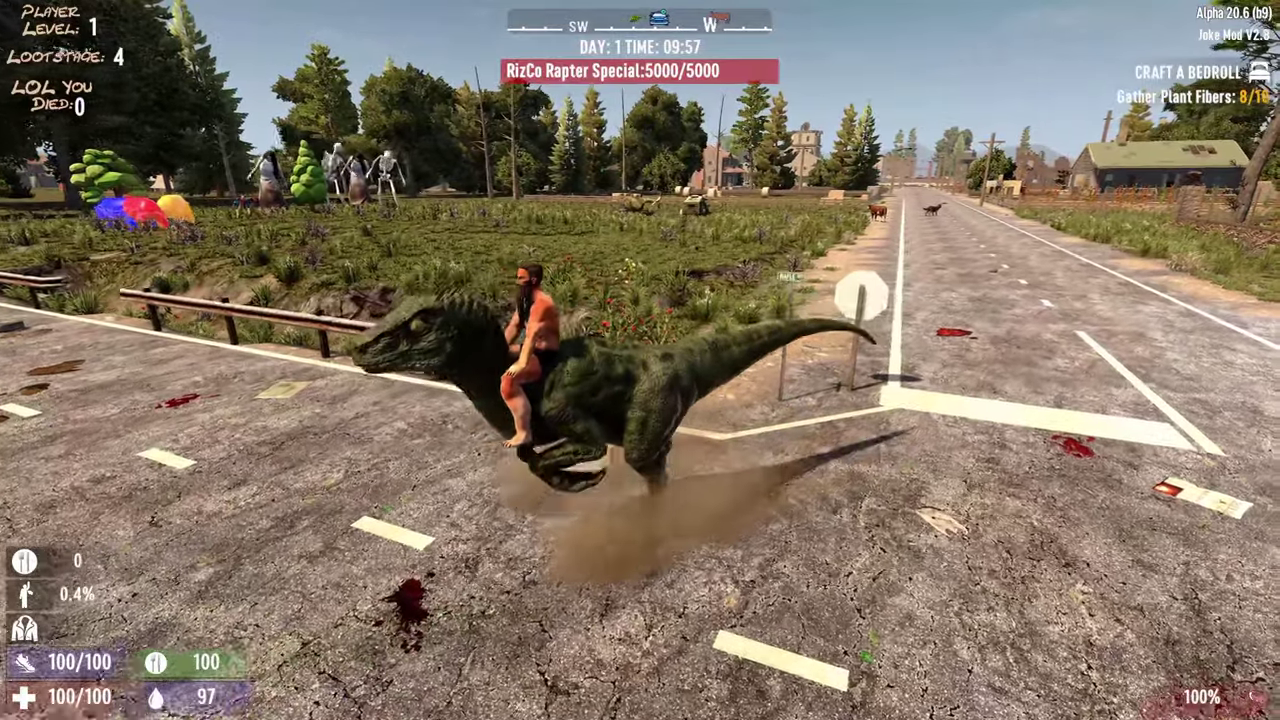
key("w")
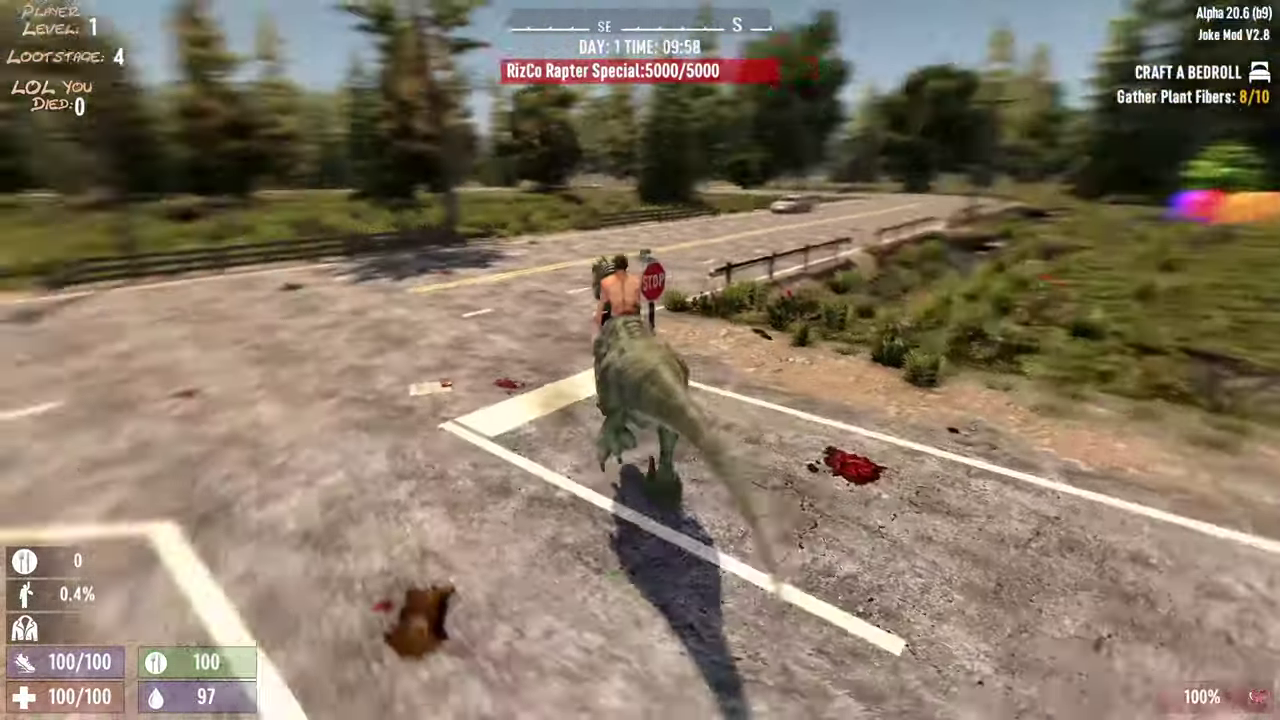
key("w")
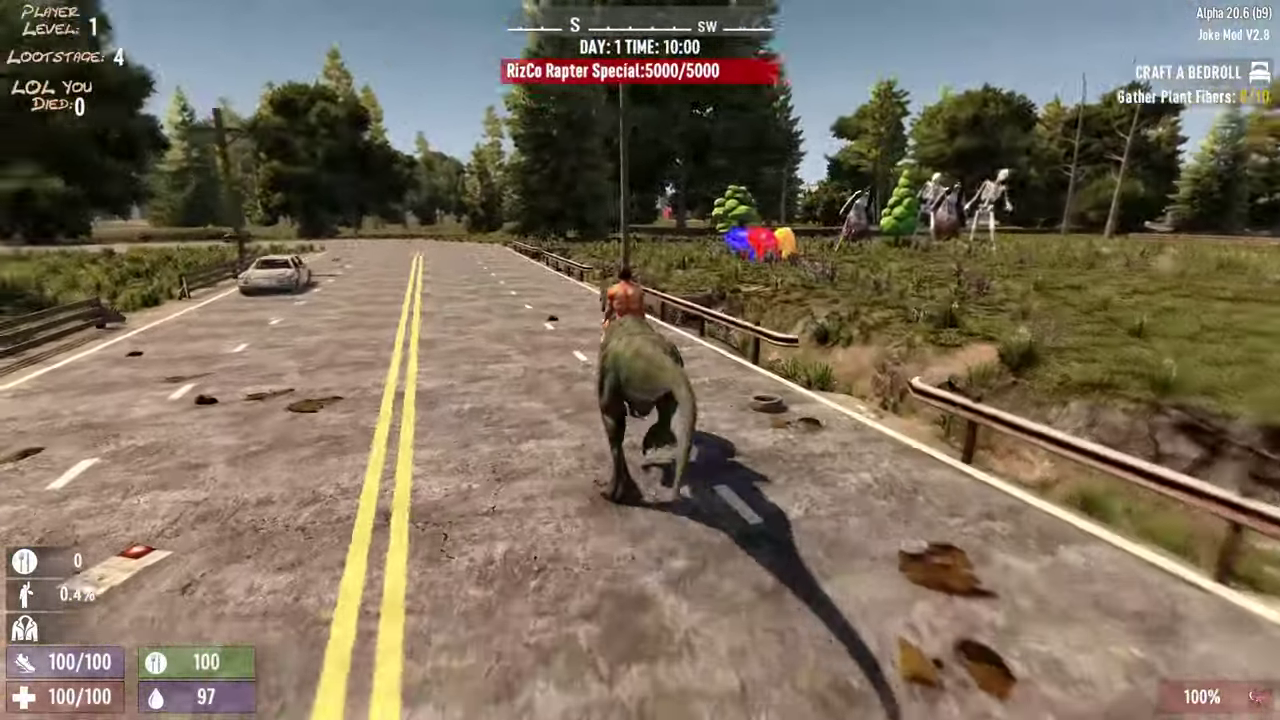
key("e")
key("shift+w")
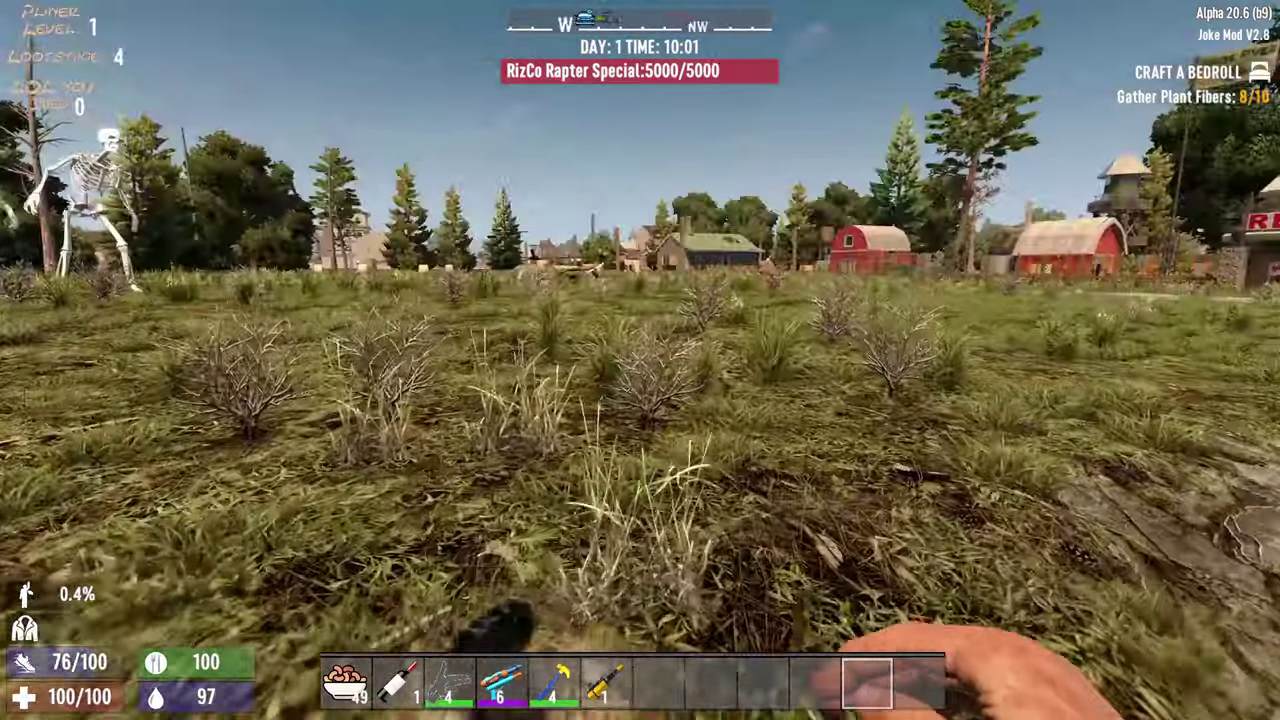
key("shift+w")
key("shift+w")
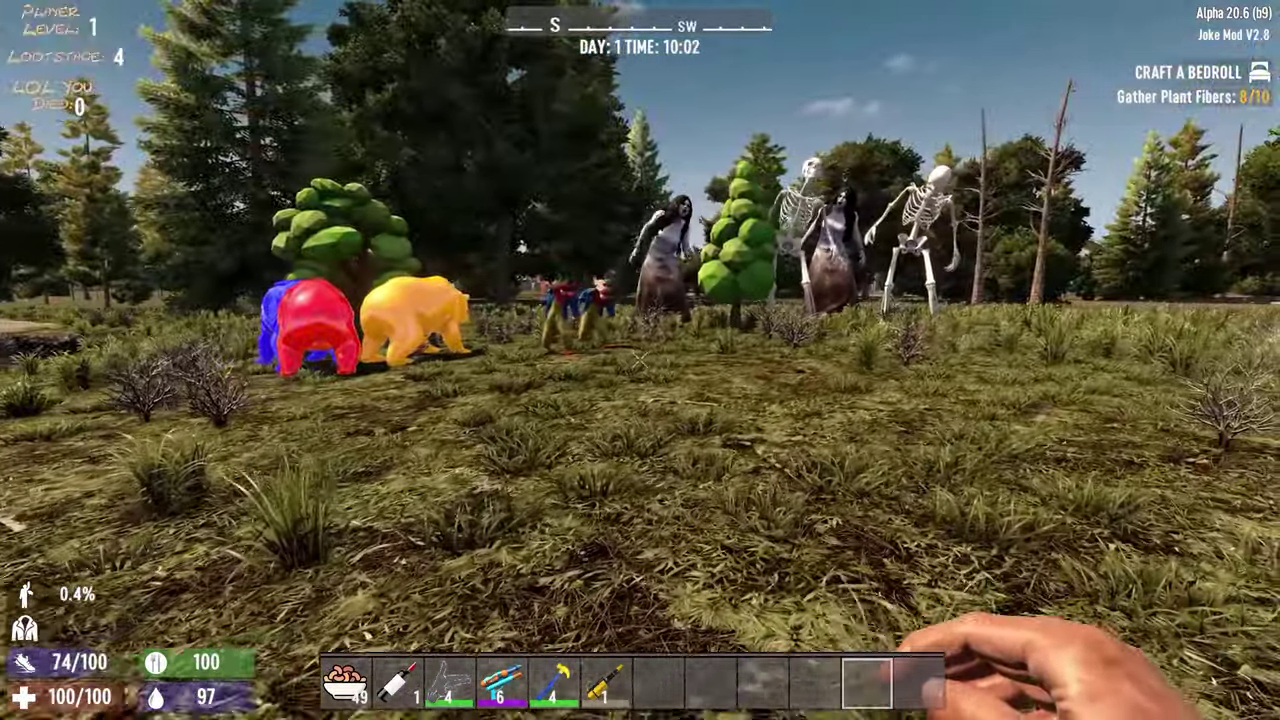
Open the skills screen with N and view the Craft a Bedroll quest details.
key("n")
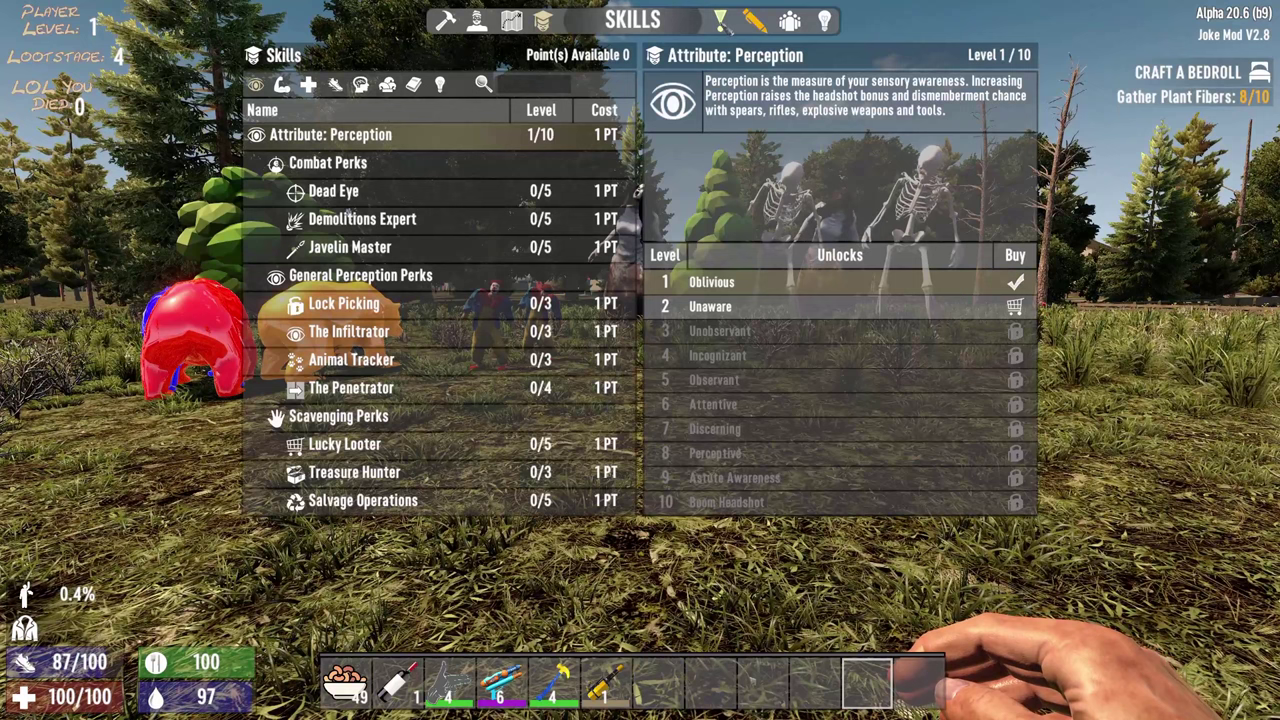
key("o")
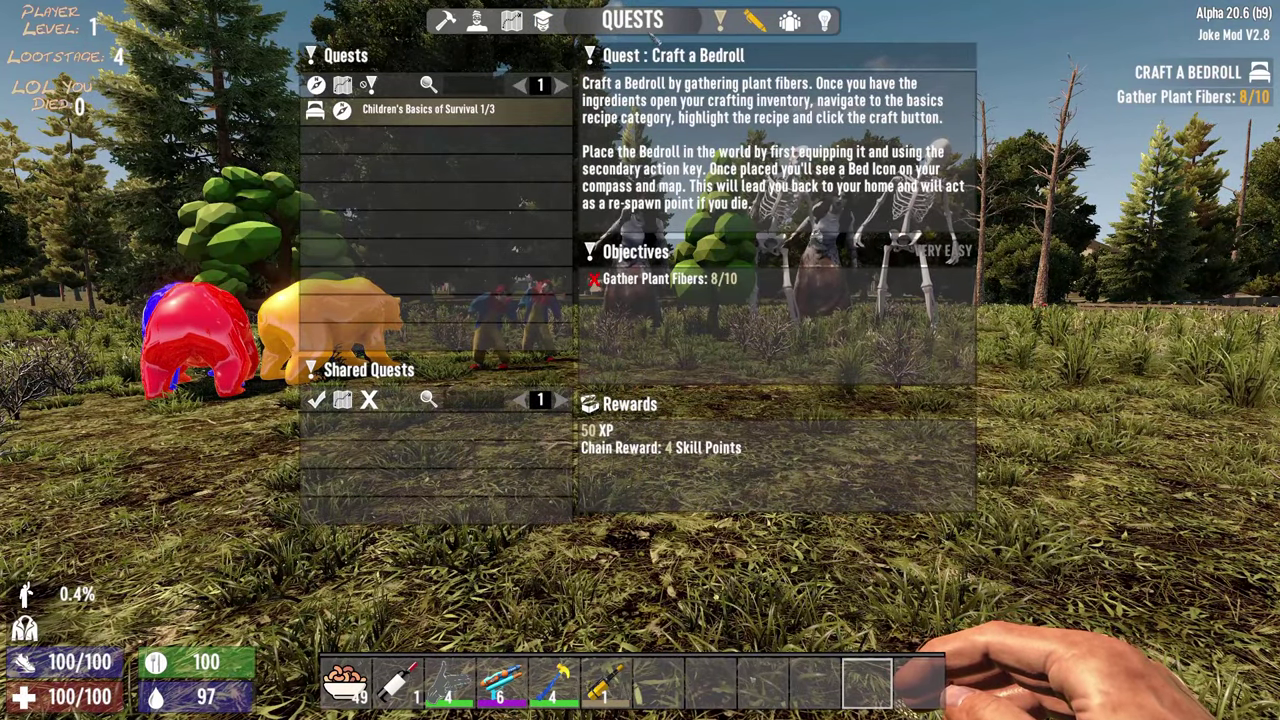
key("n")
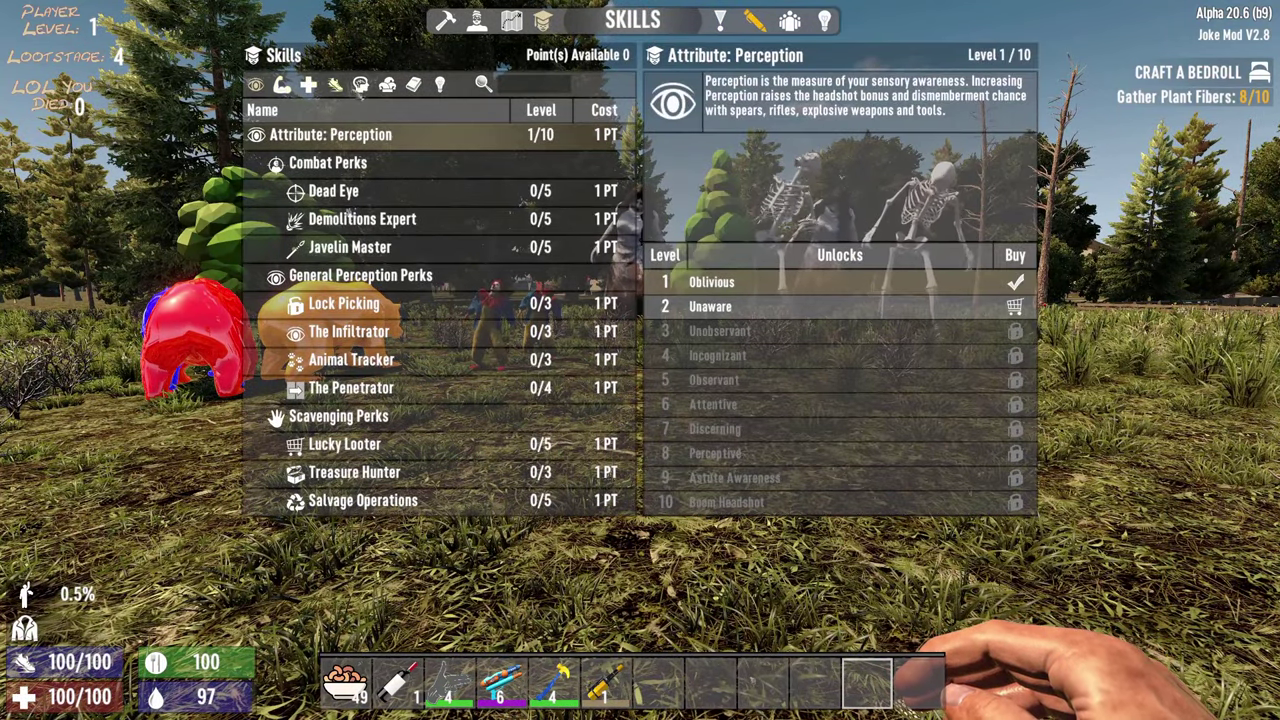
Under Perk Books, pick the Joker attribute and read Wazer Weapons, Rocking Out and Stink Power, then close.
left_click(413, 88)
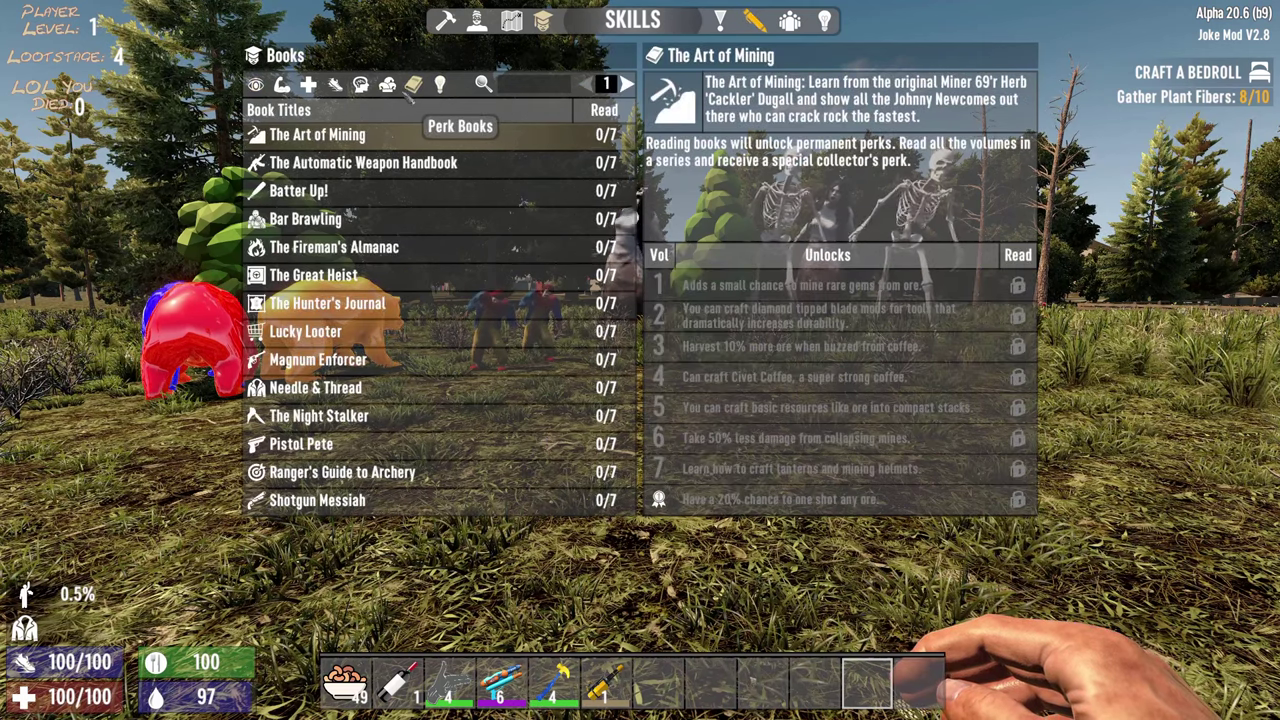
left_click(390, 88)
left_click(360, 196)
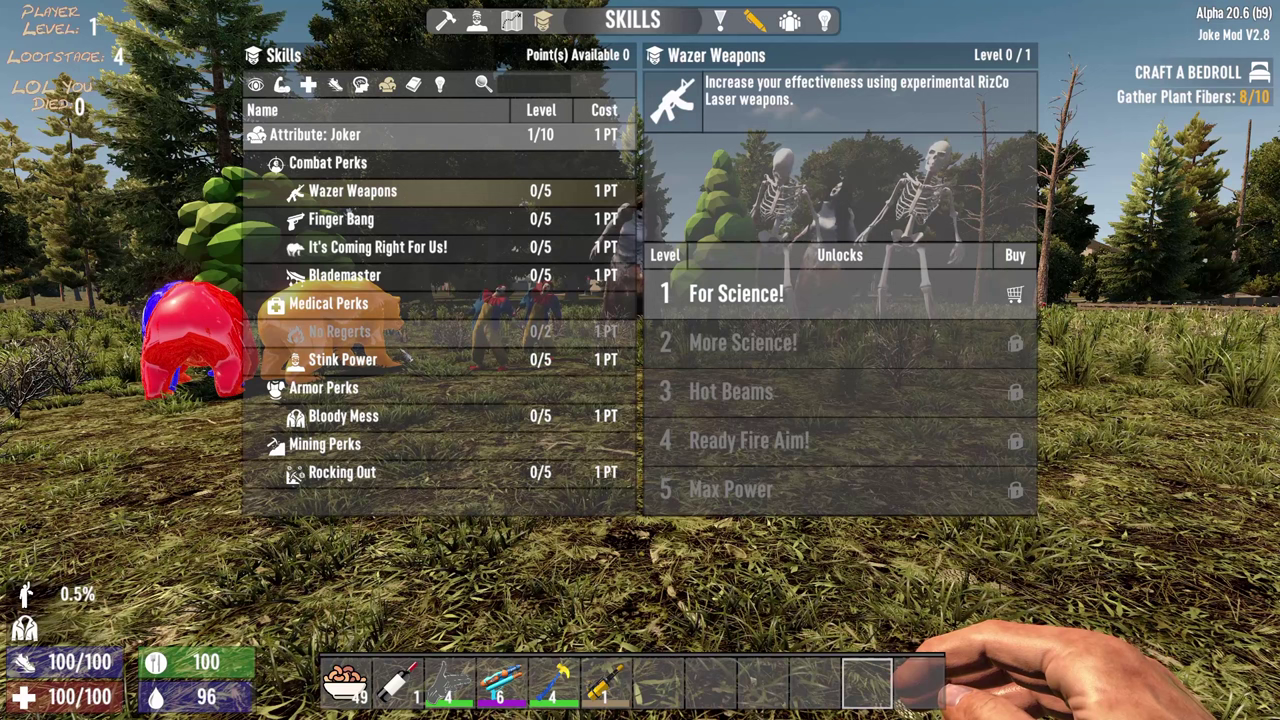
left_click(359, 482)
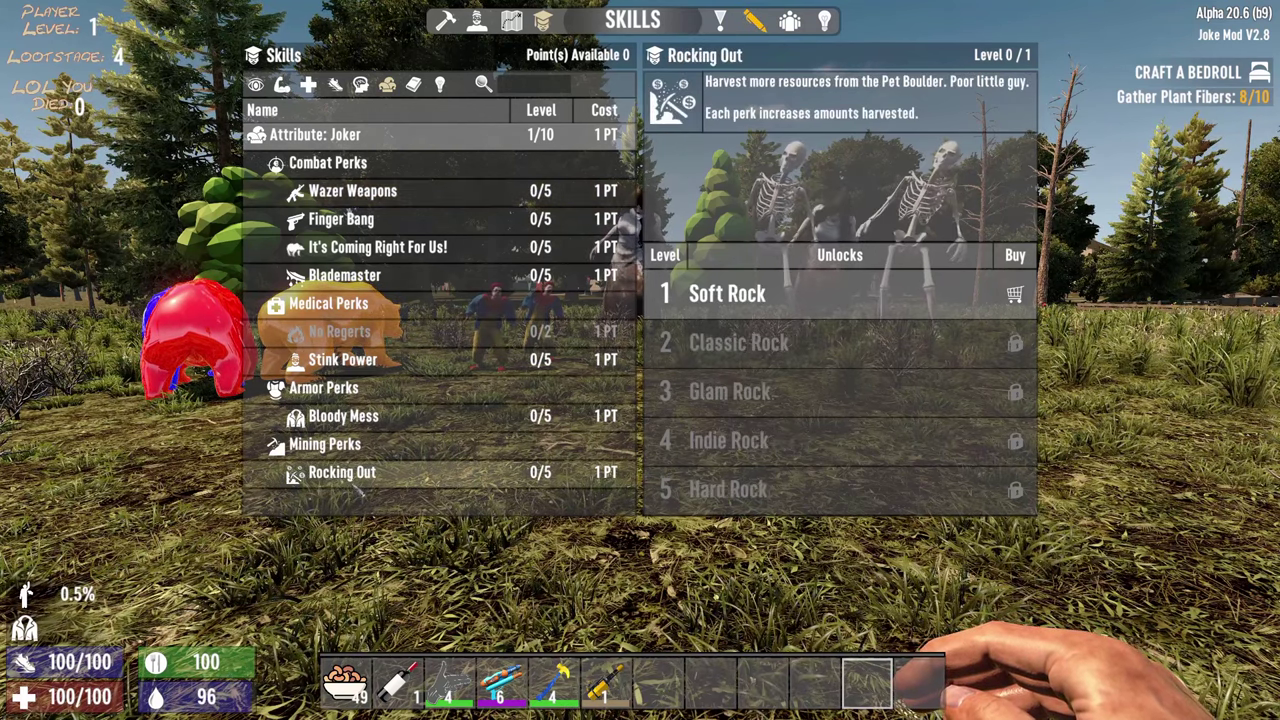
left_click(362, 362)
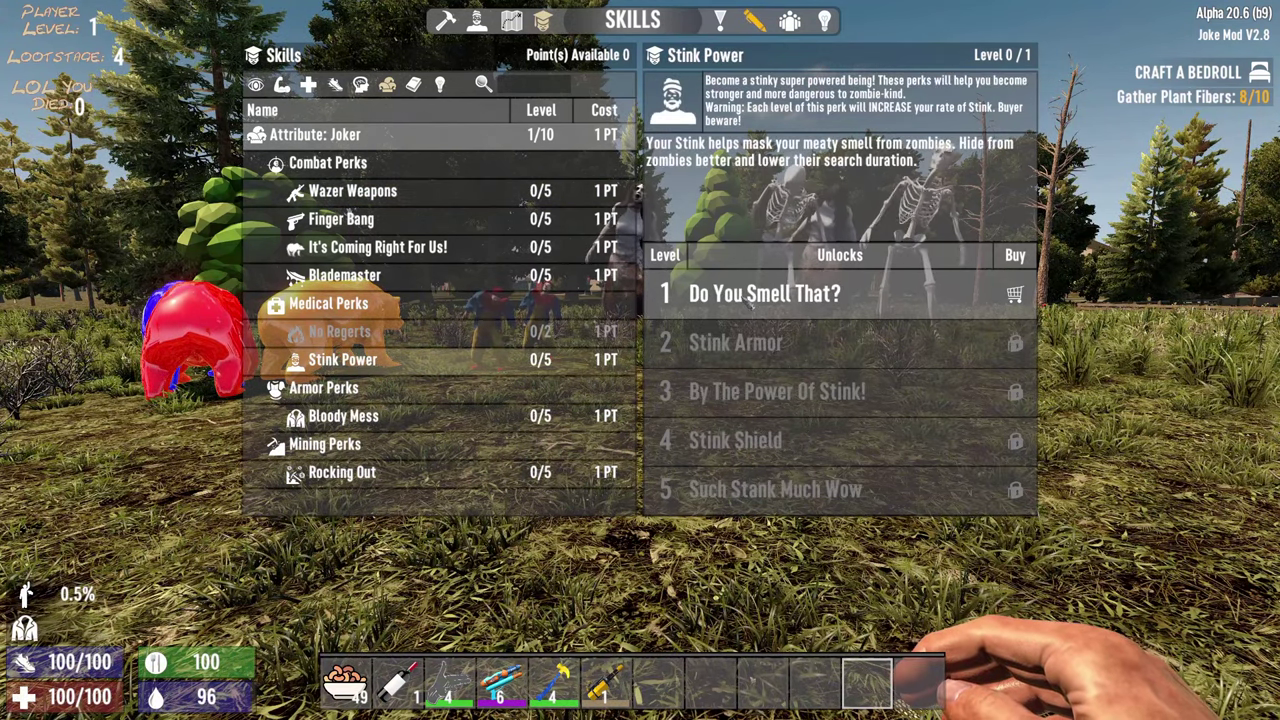
key("Escape")
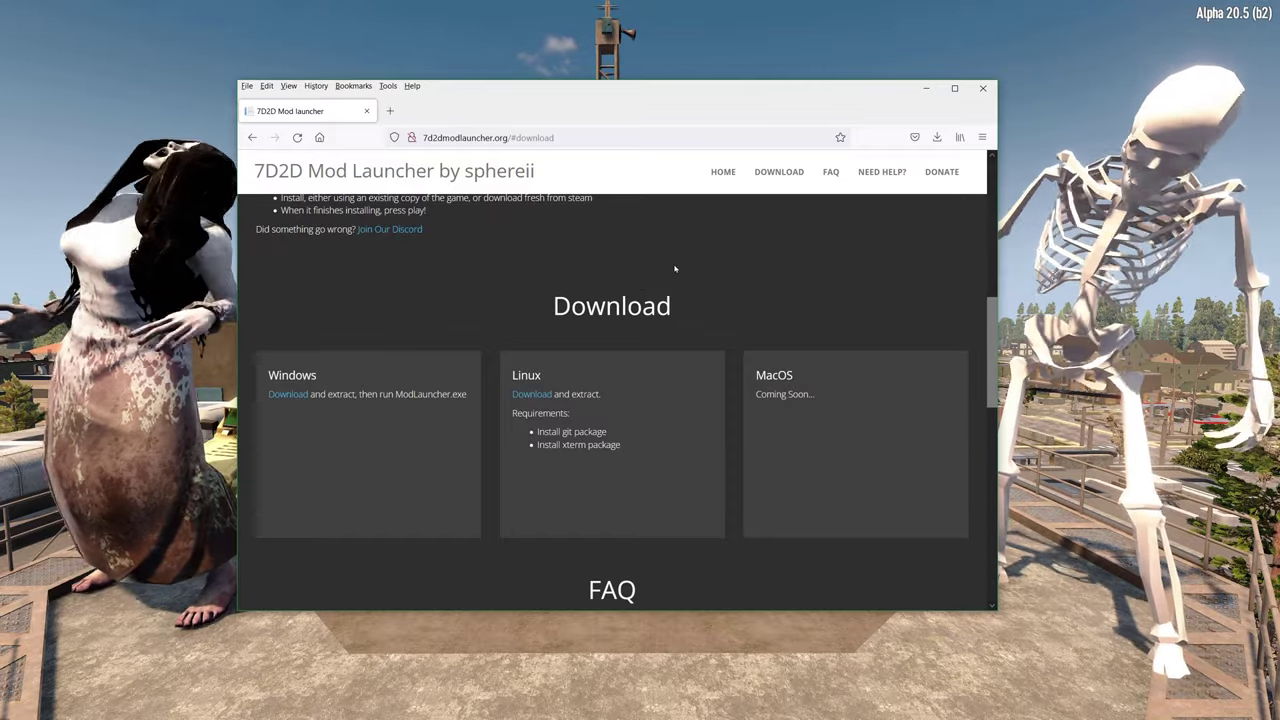
scroll(682, 274, "up", 10)
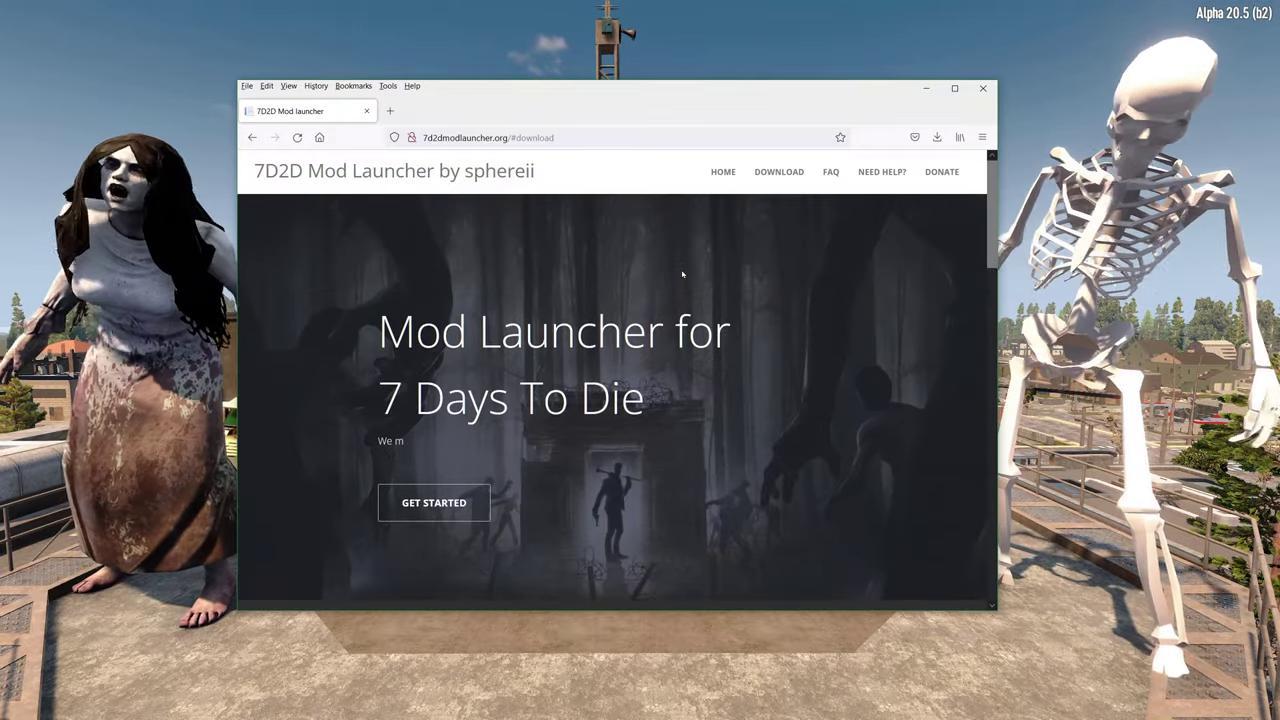
scroll(682, 270, "down", 3)
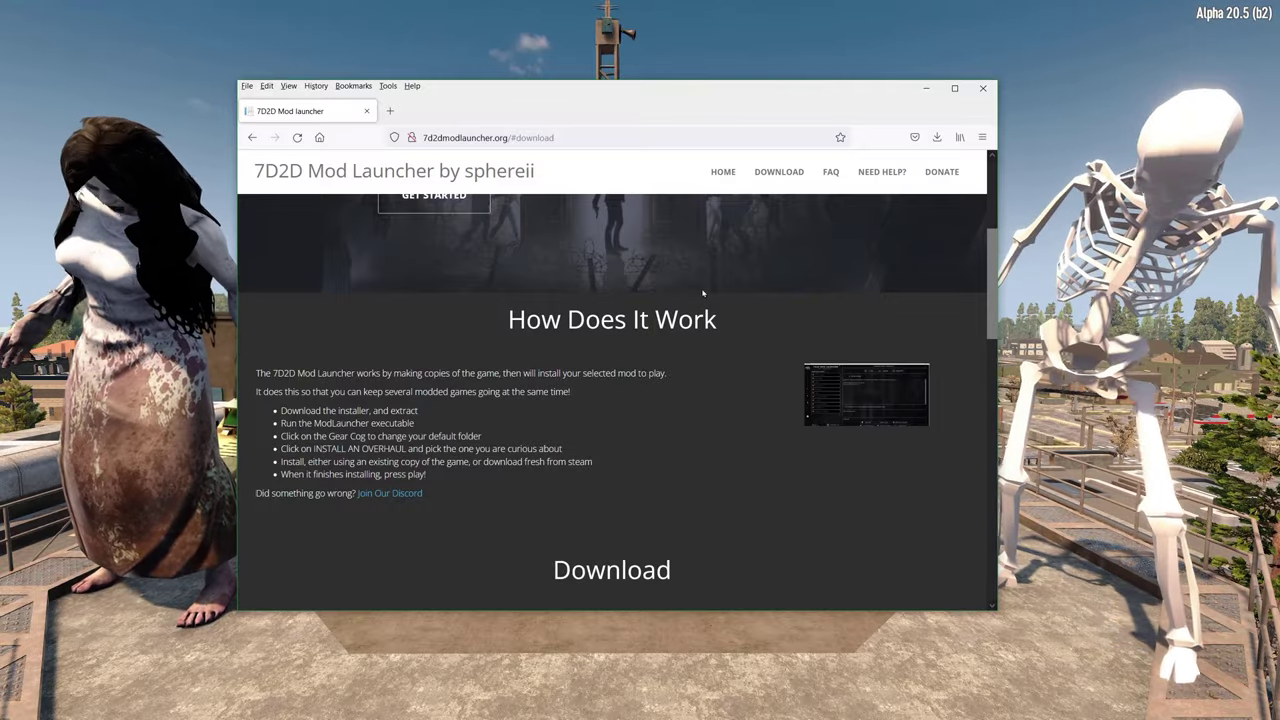
scroll(523, 346, "down", 3)
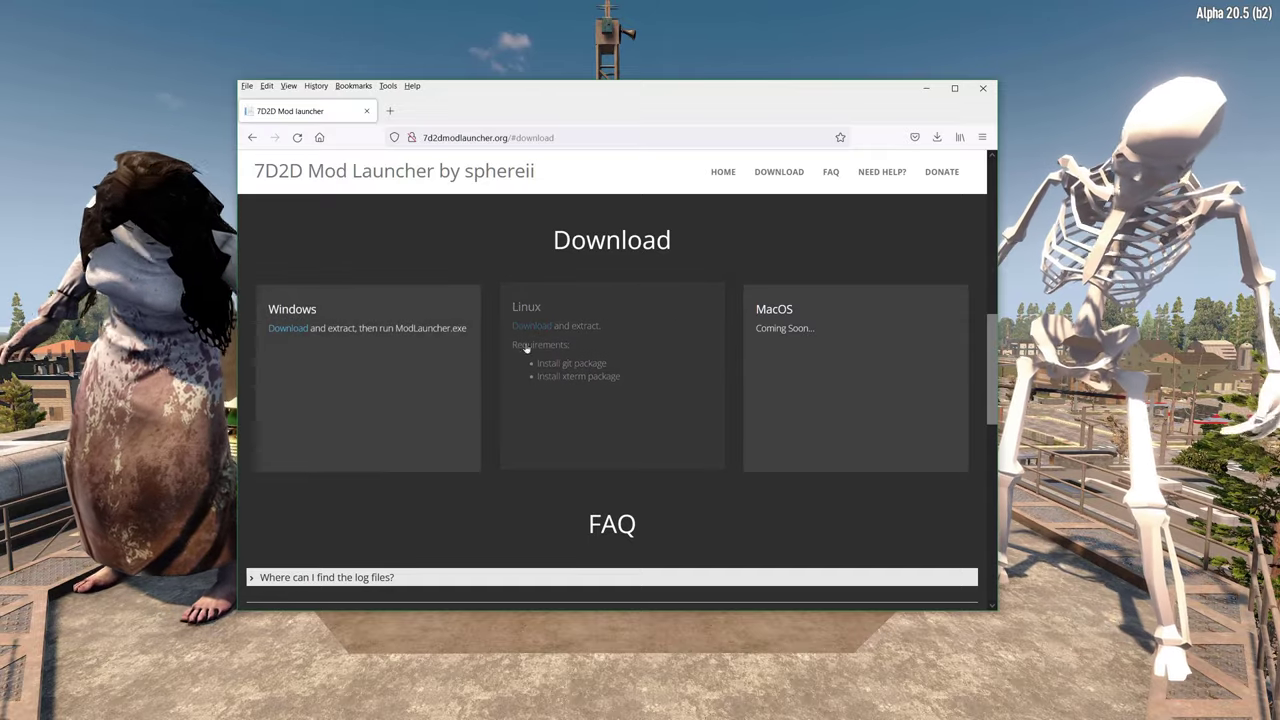
scroll(419, 374, "down", 1)
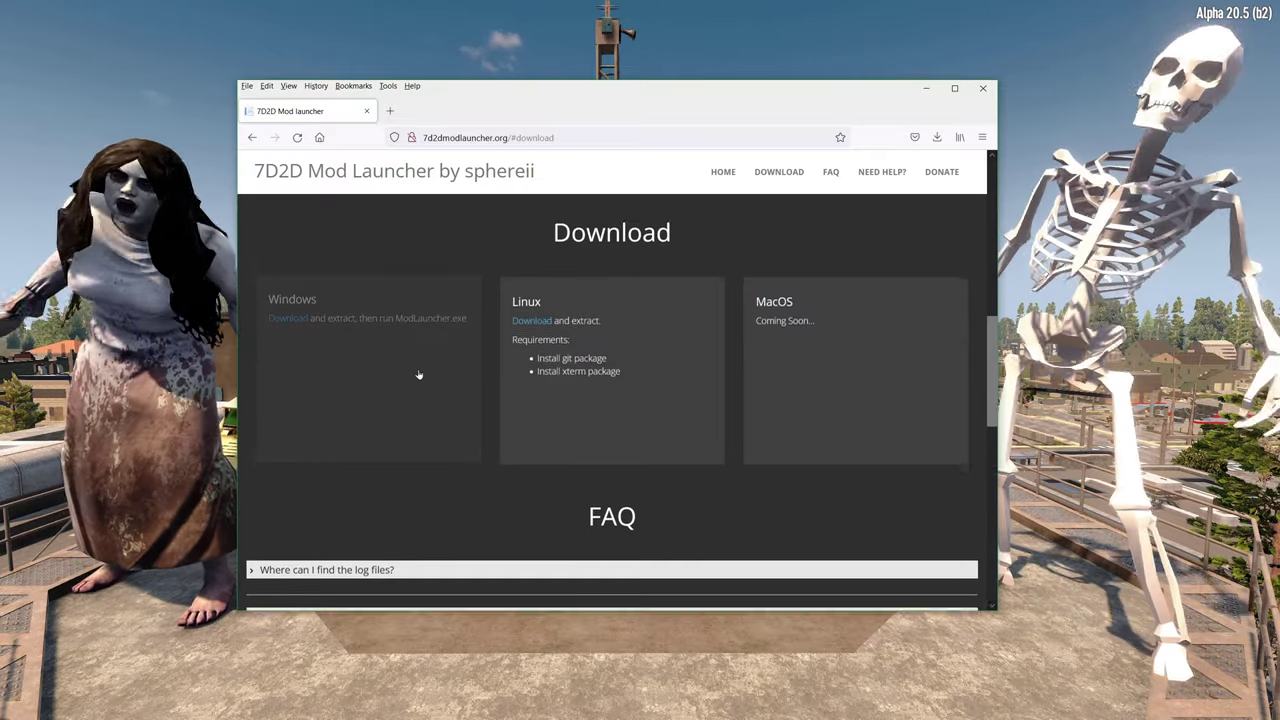
scroll(419, 374, "down", 3)
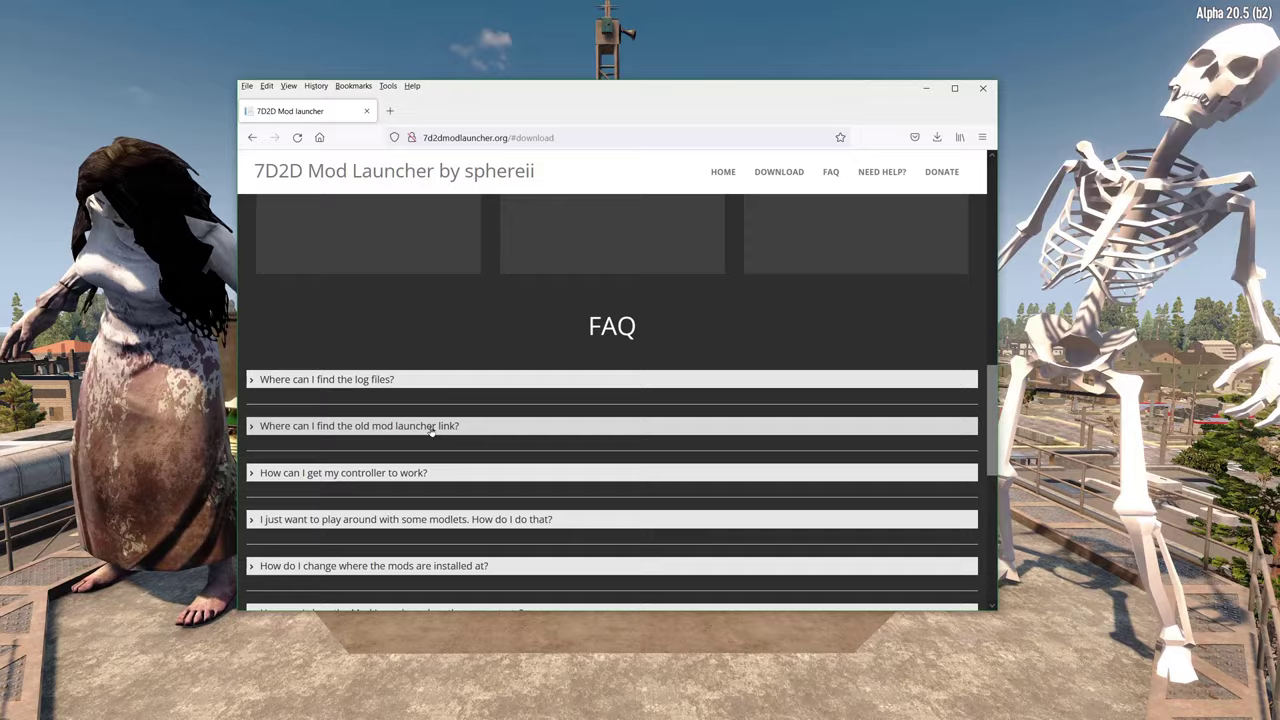
left_click(431, 427)
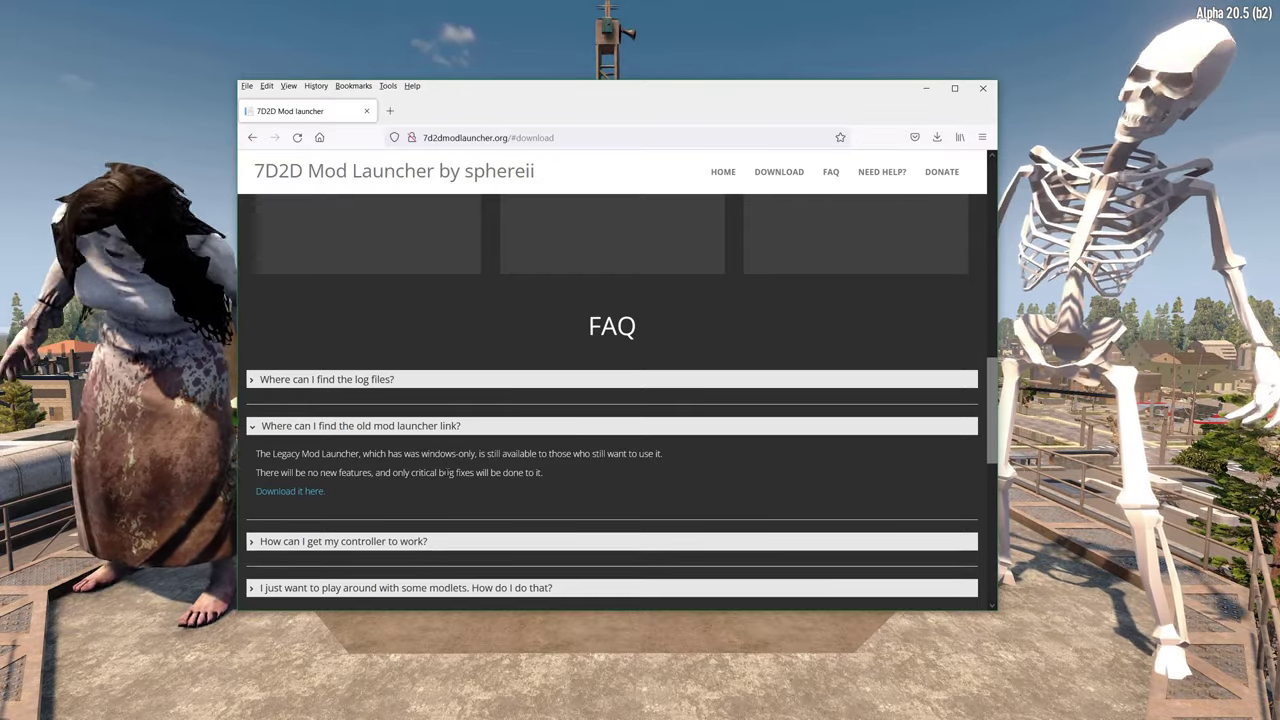
left_click(591, 429)
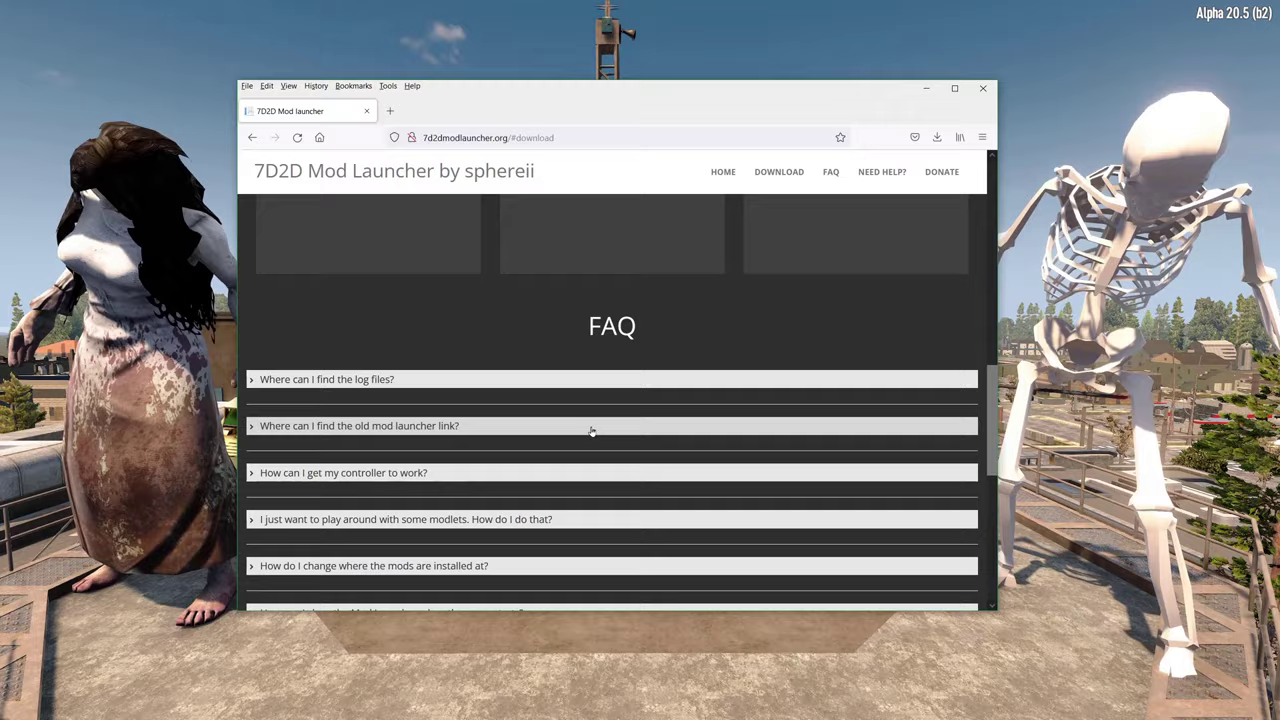
scroll(605, 465, "up", 5)
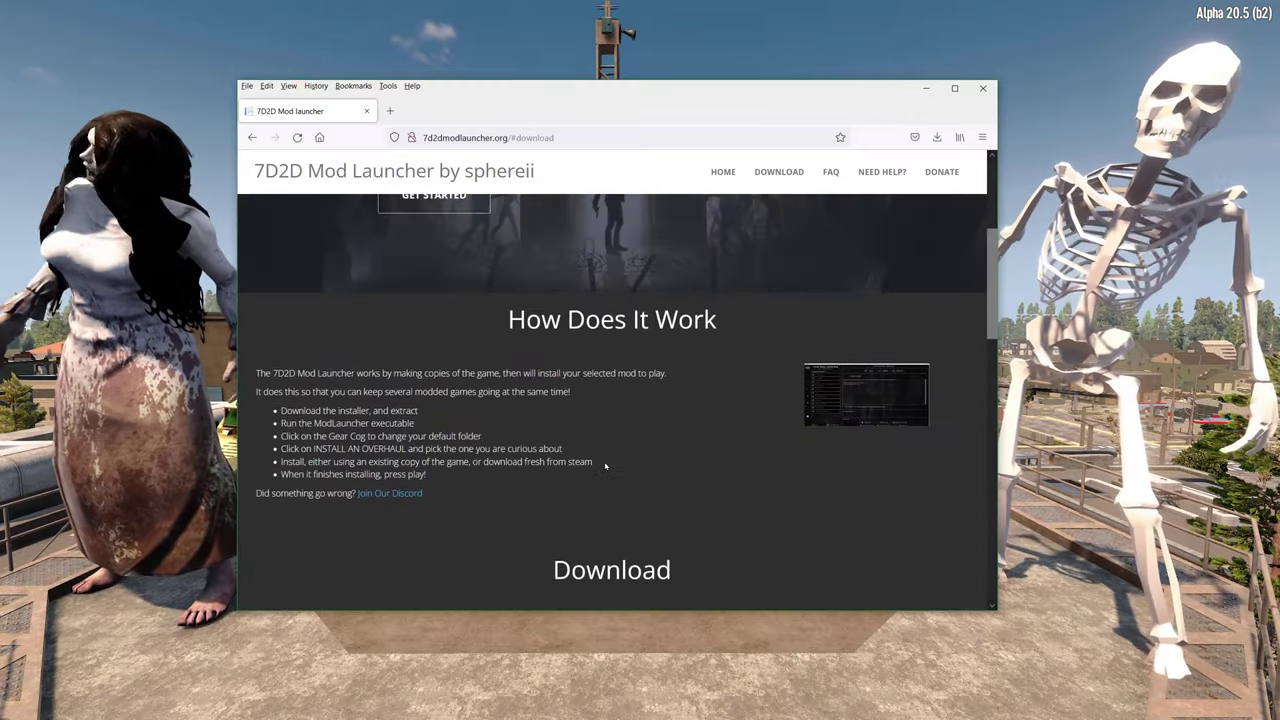
scroll(605, 465, "down", 3)
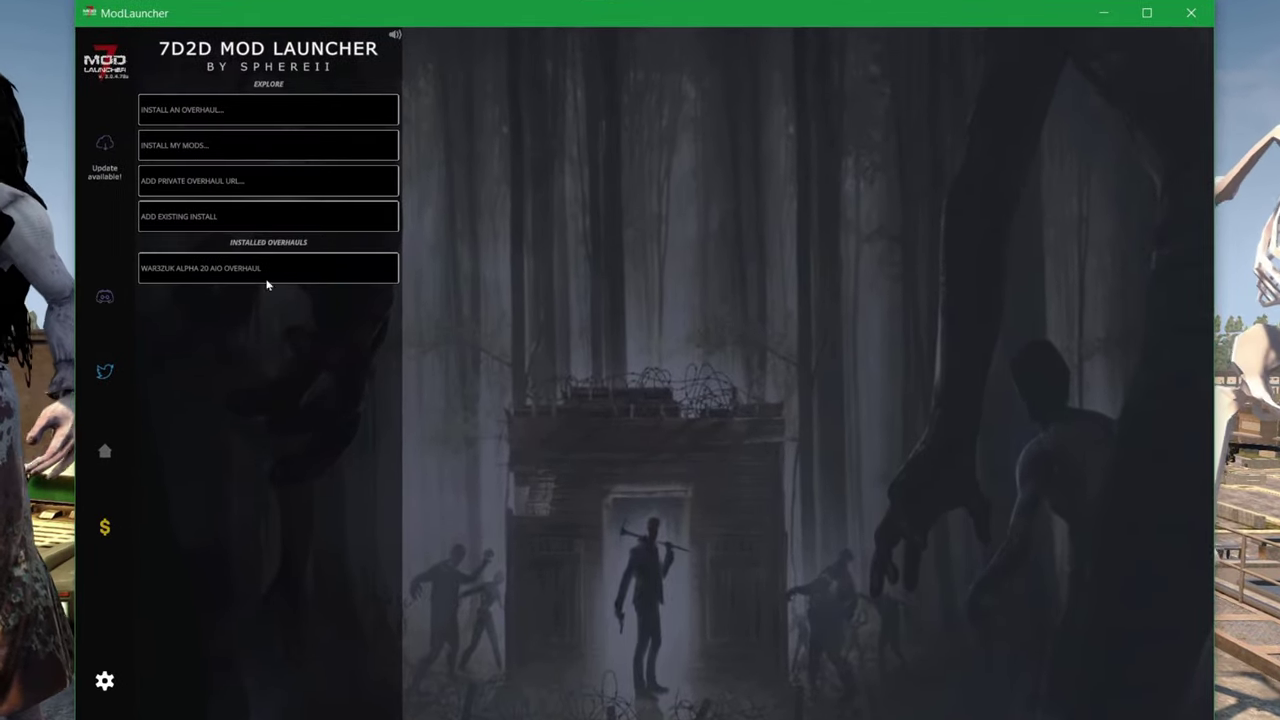
Open INSTALL AN OVERHAUL, select JOKE MOD and scroll through its V2.8 feature list.
left_click(233, 113)
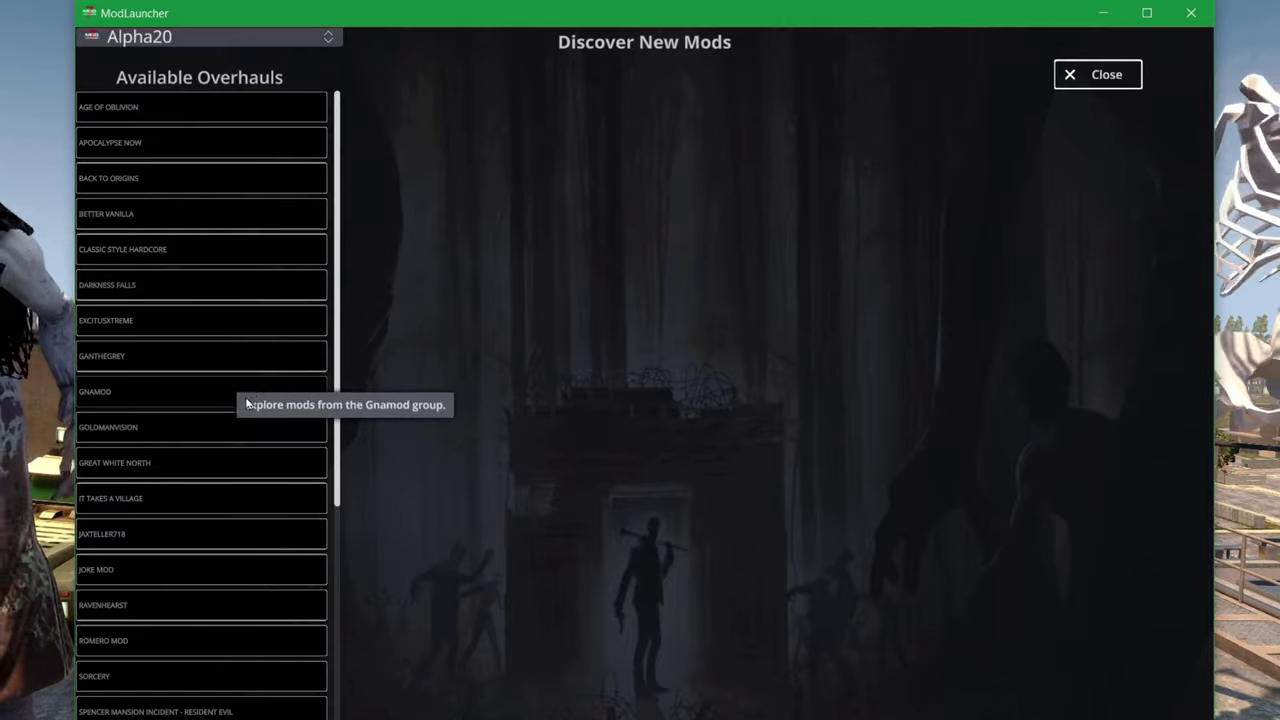
left_click(123, 579)
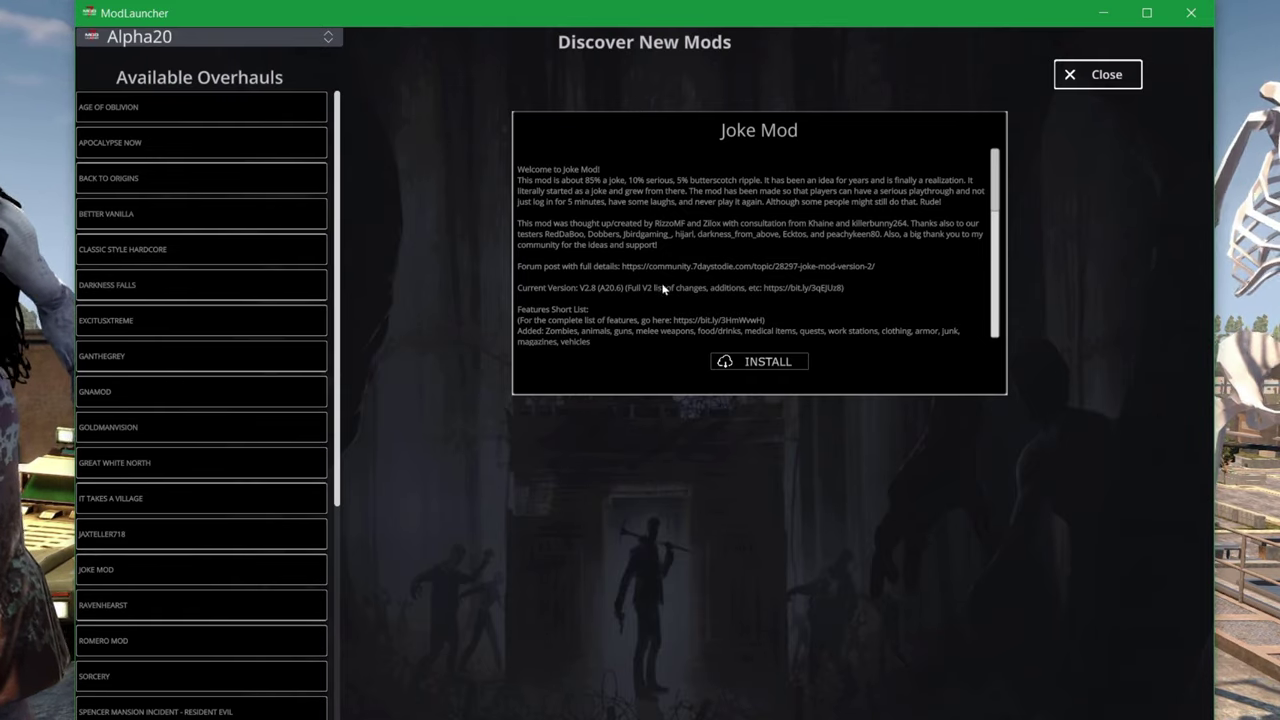
scroll(645, 285, "down", 3)
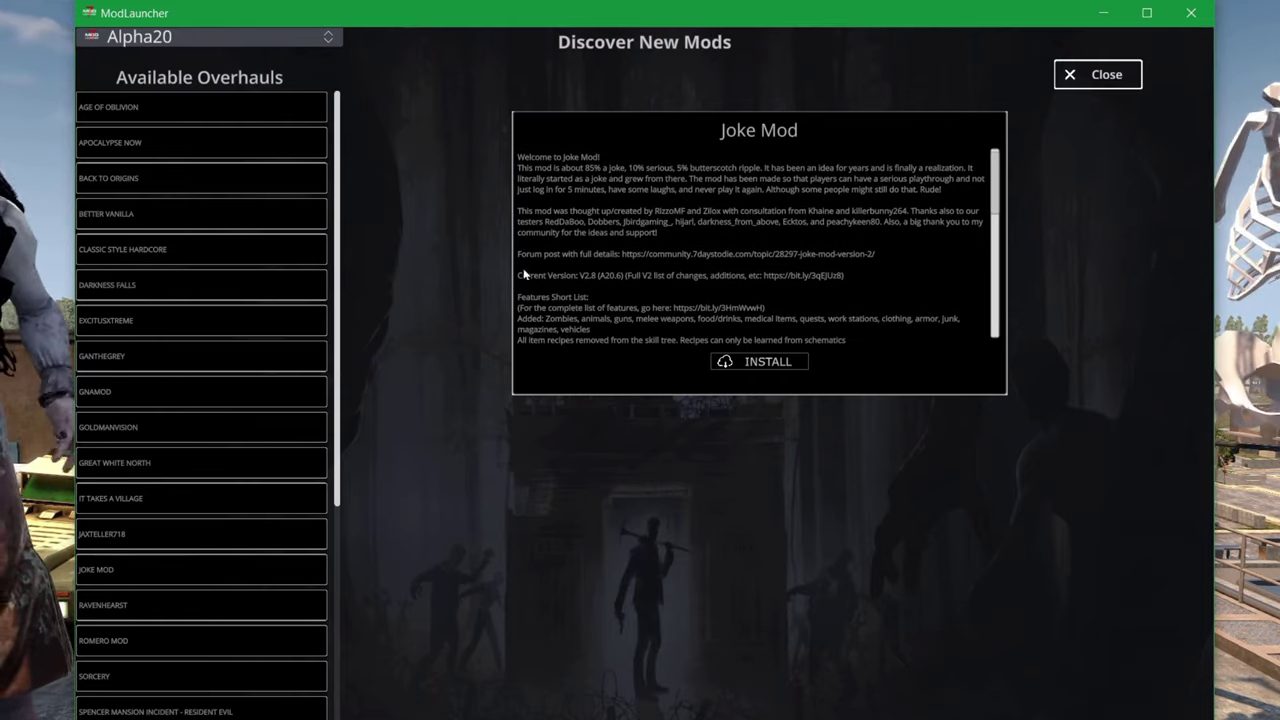
Start the Joke Mod install and choose COPY FROM LOCAL in the Installation Wizard.
left_click(766, 362)
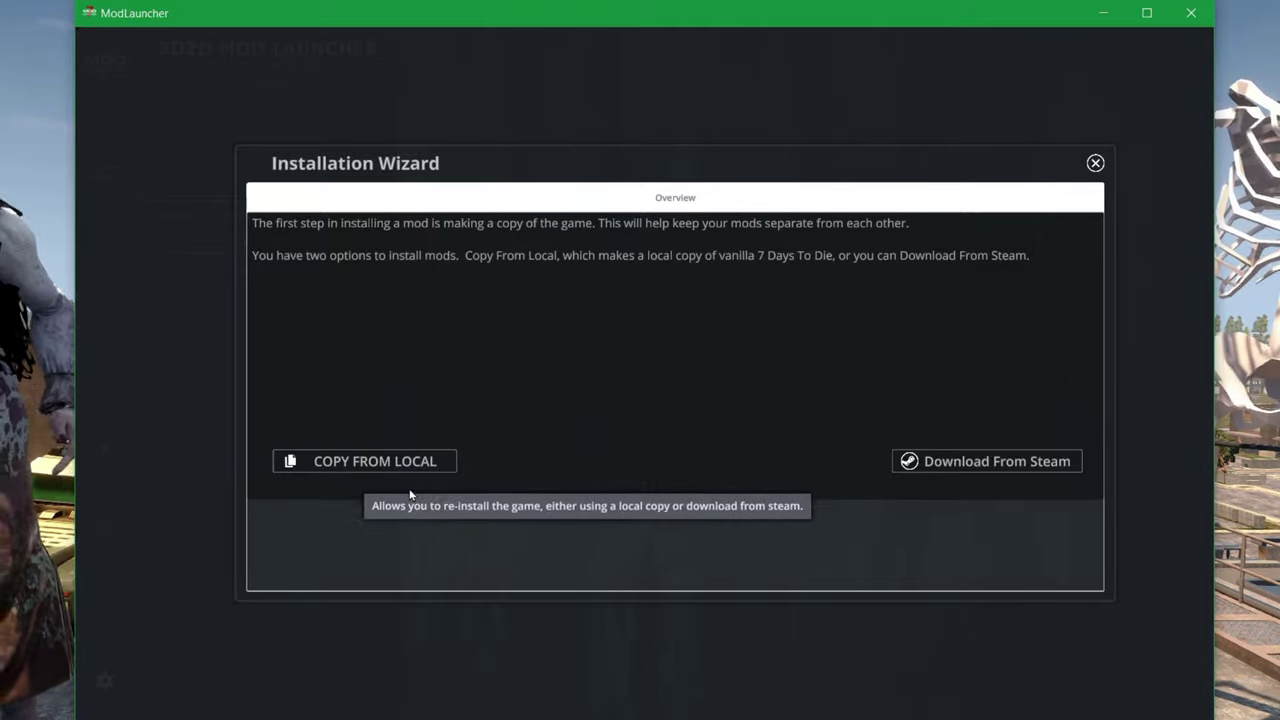
left_click(381, 463)
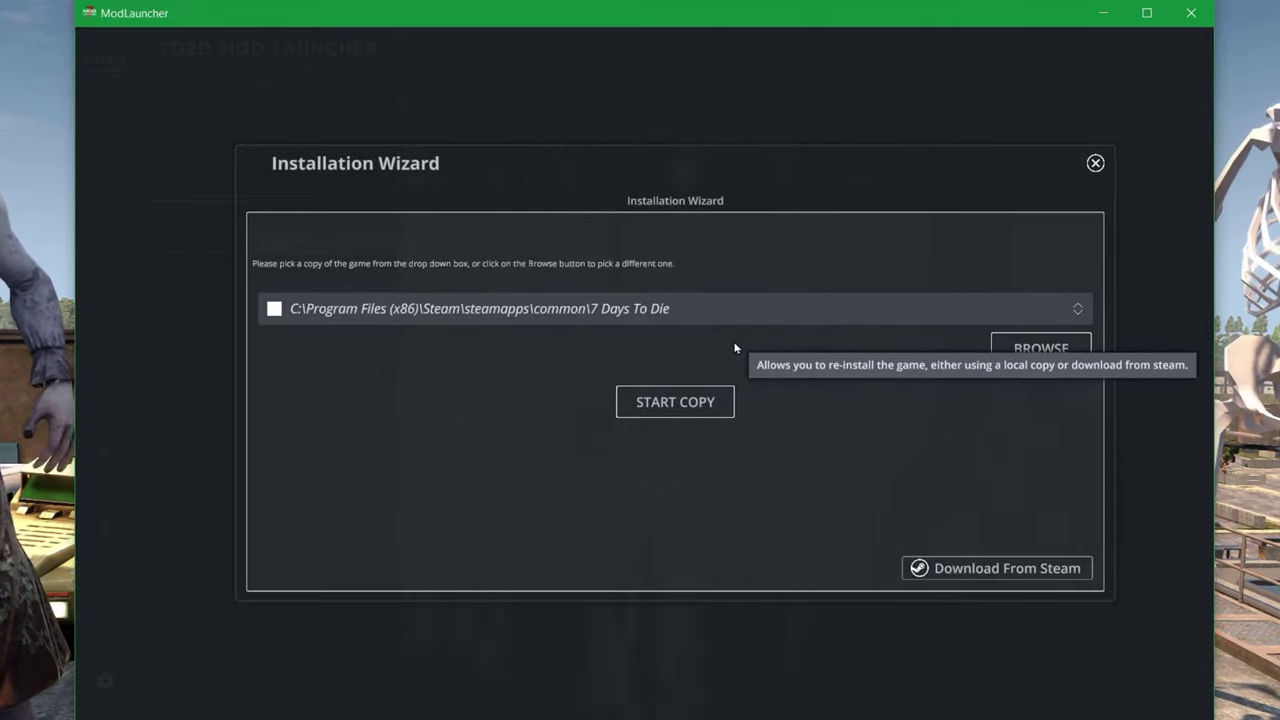
Start copying the local Steam 7 Days To Die install to set up Joke Mod at C:\7D2D\Alpha20\Joke_Mod.
left_click(677, 405)
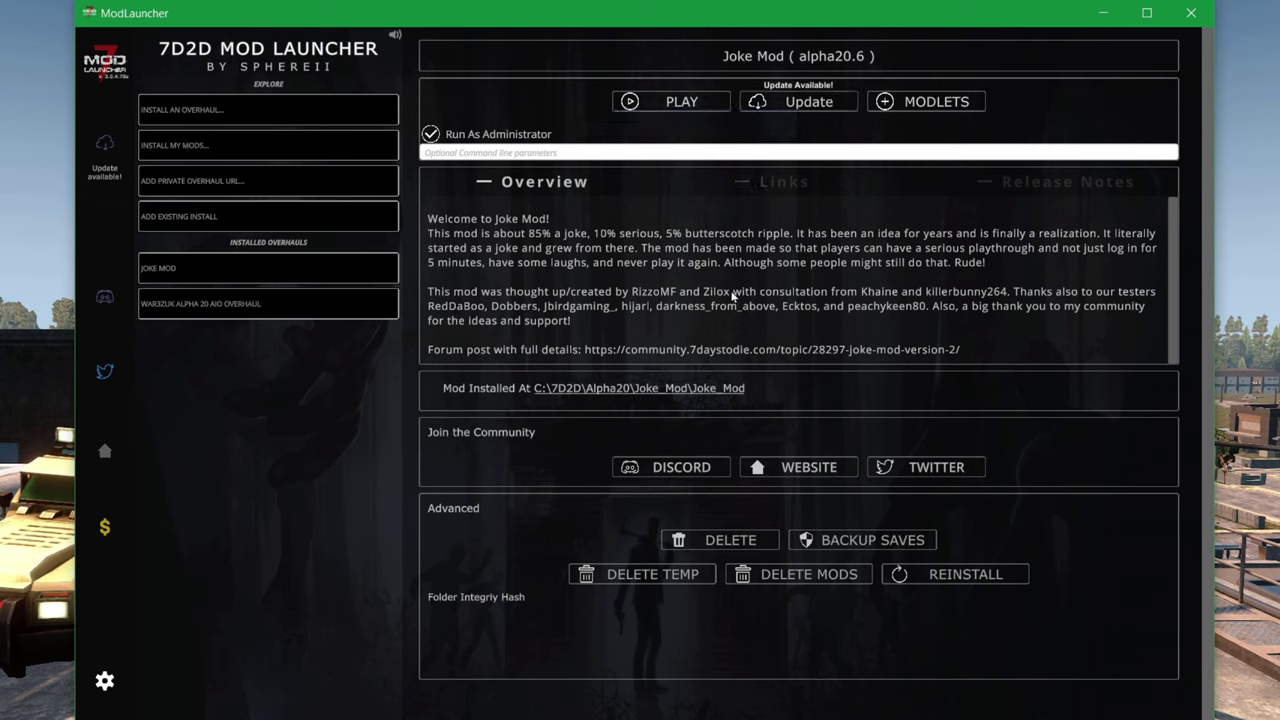
Start Joke Mod from the launcher to bring up its Part Deuce main menu on Alpha 20.6.
left_click(678, 101)
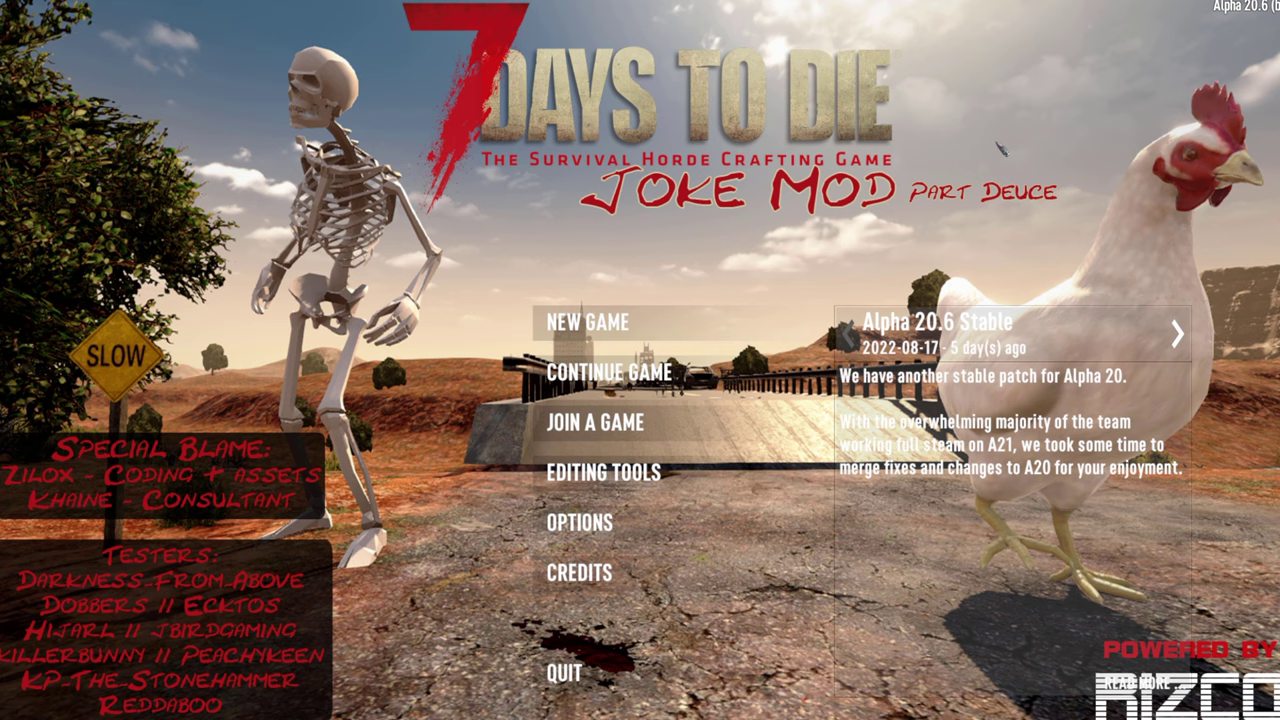